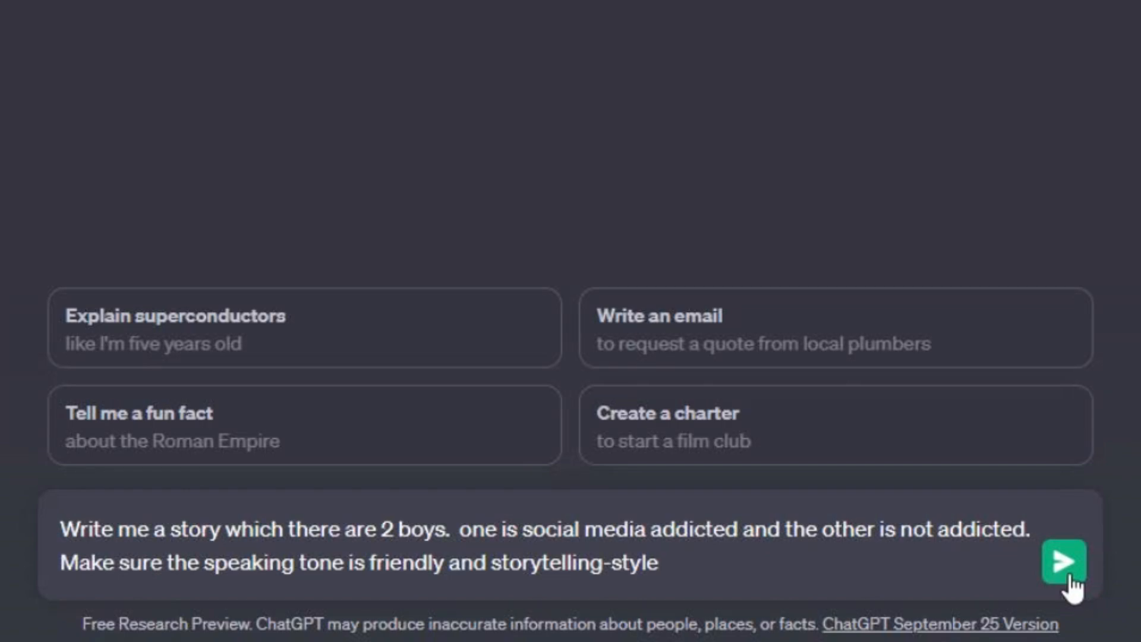
# Submit the story prompt about two boys, and ask for image suggestions for different scenes of an animated YouTube video
pyautogui.click(1065, 568)
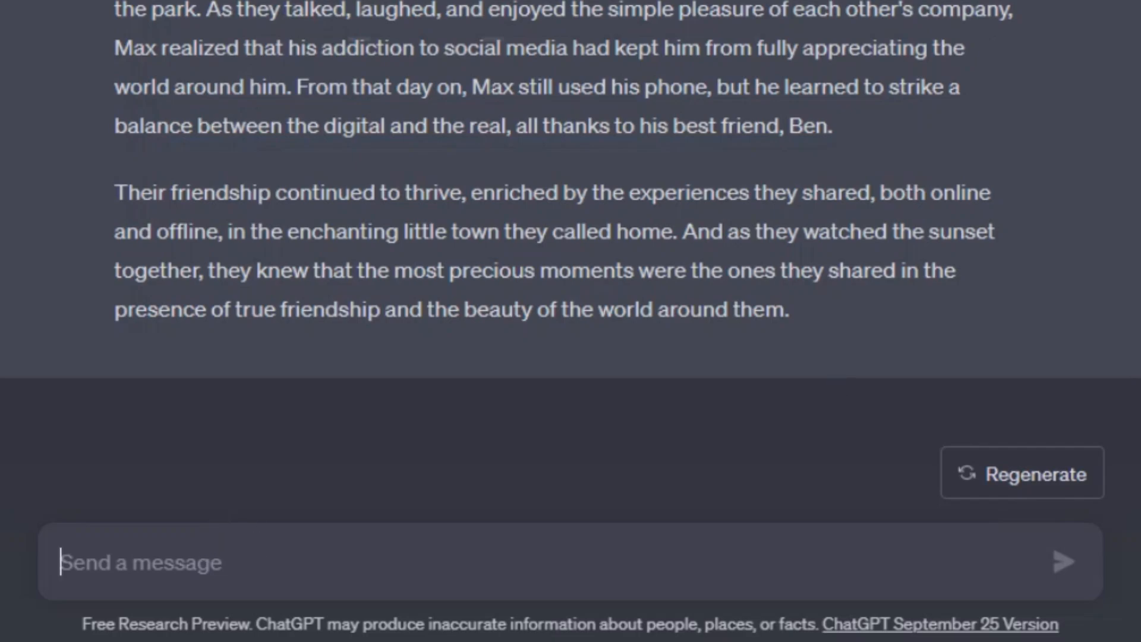
pyautogui.write('I want create an animated YouTube video about this story, and I want to use images to make the video. Could you suggest images for different scenes.')
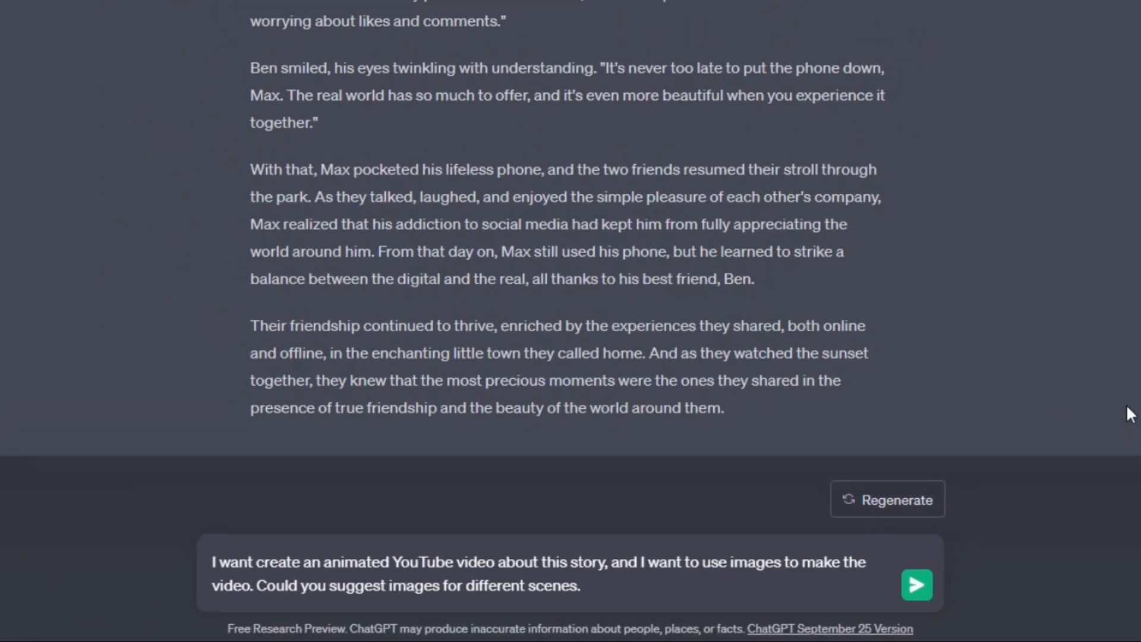
pyautogui.click(1063, 561)
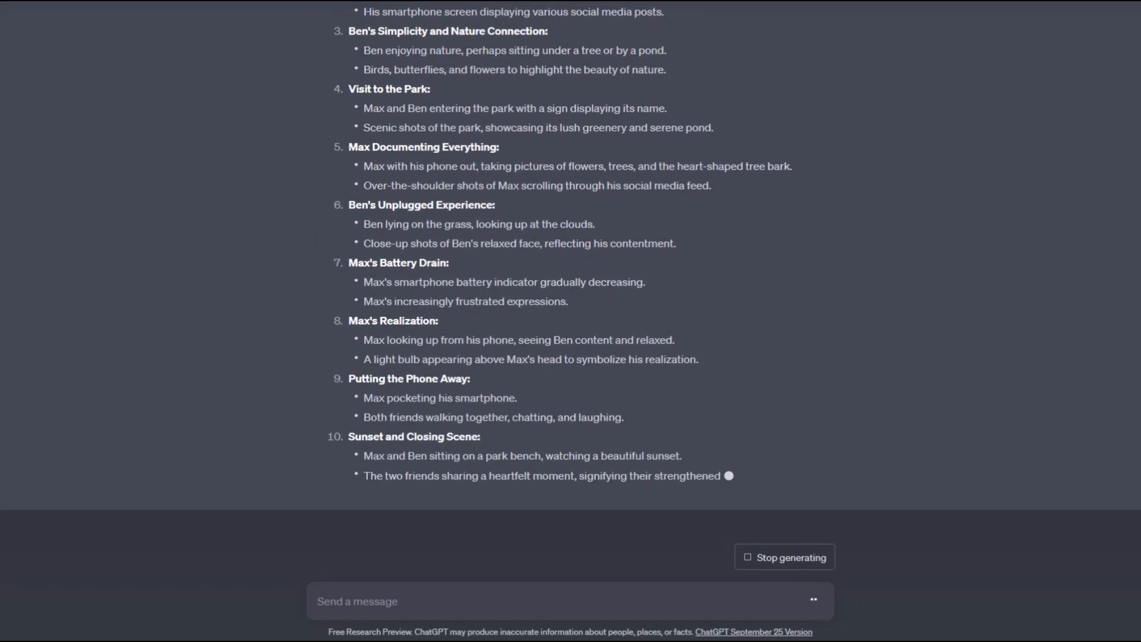
pyautogui.scroll(10, 571, 273)
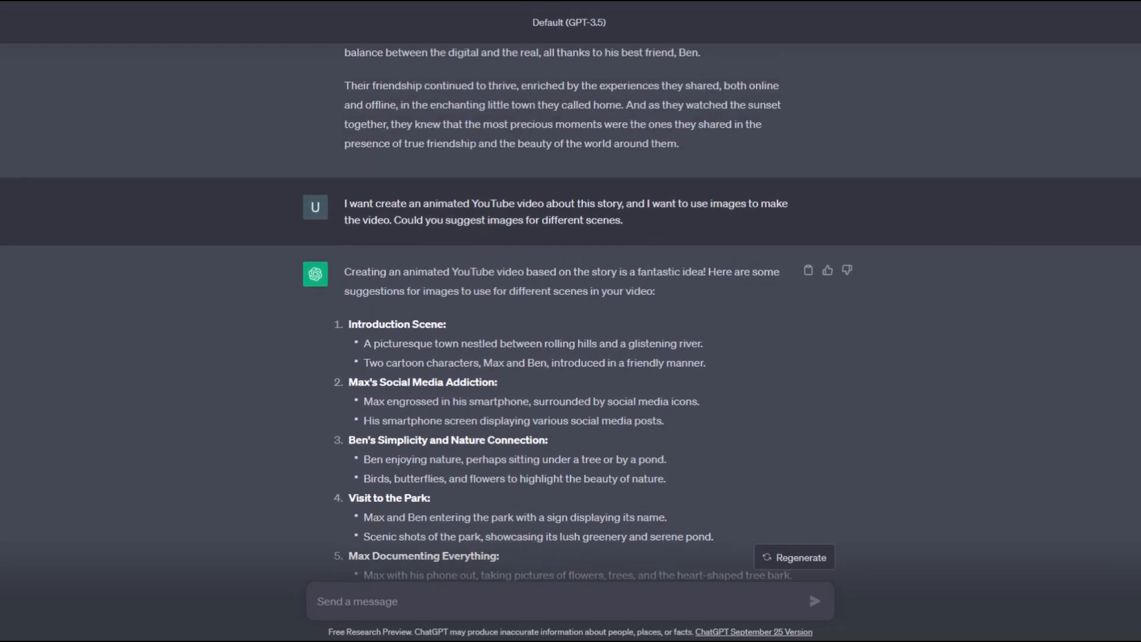
pyautogui.scroll(-10, 571, 297)
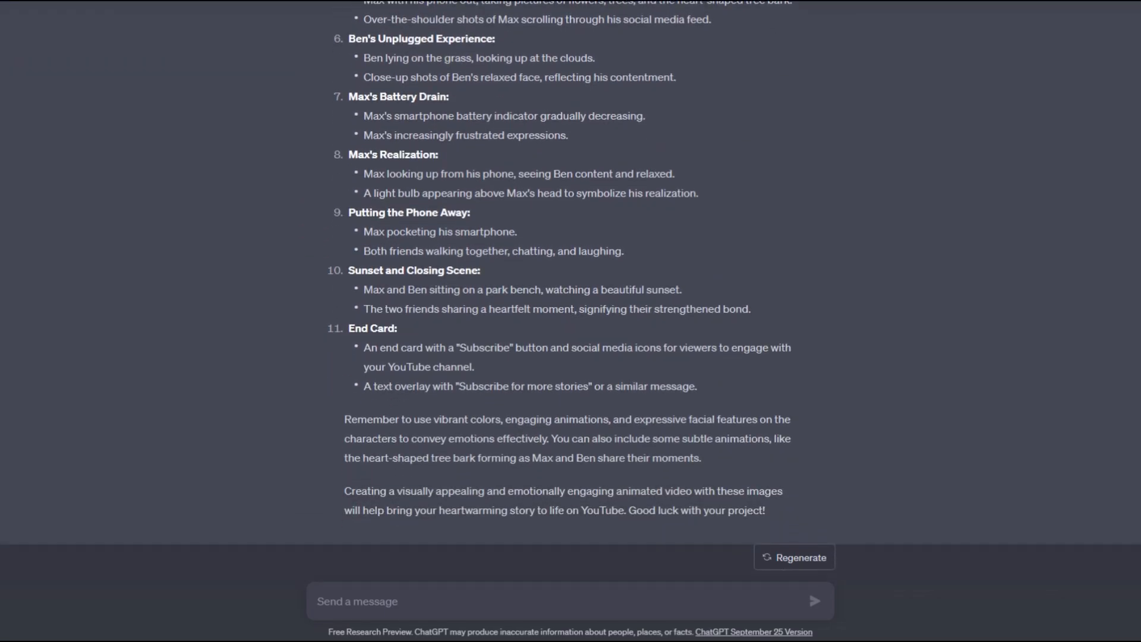
pyautogui.scroll(-1, 570, 274)
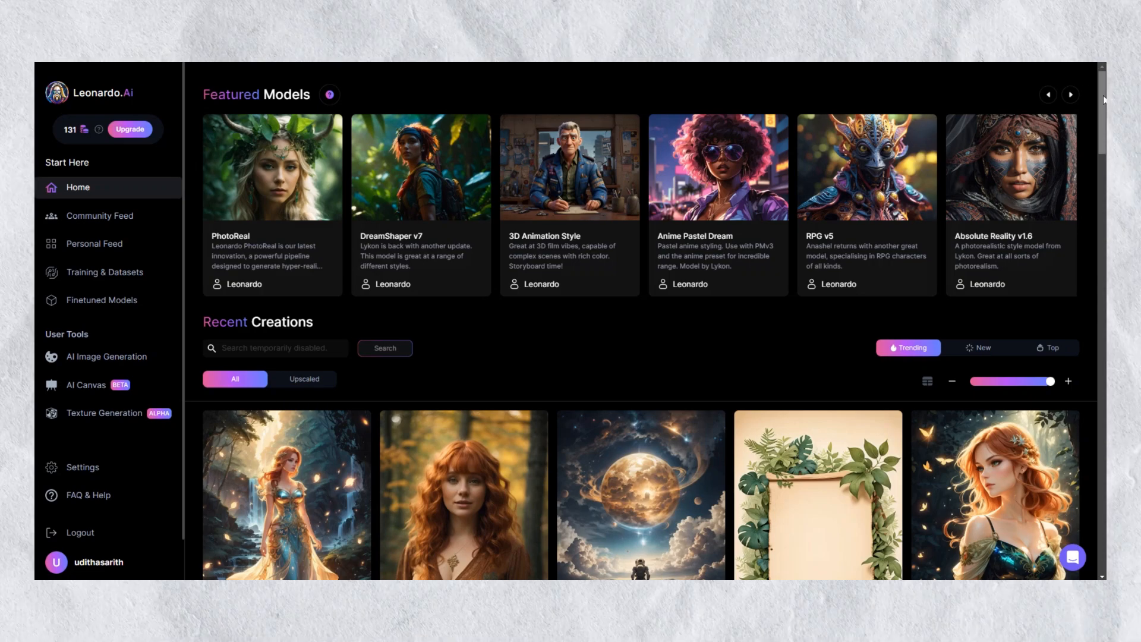
# Switch to Leonardo.Ai, browse the community's recent creations, and open AI Image Generation
pyautogui.scroll(-3, 1101, 104)
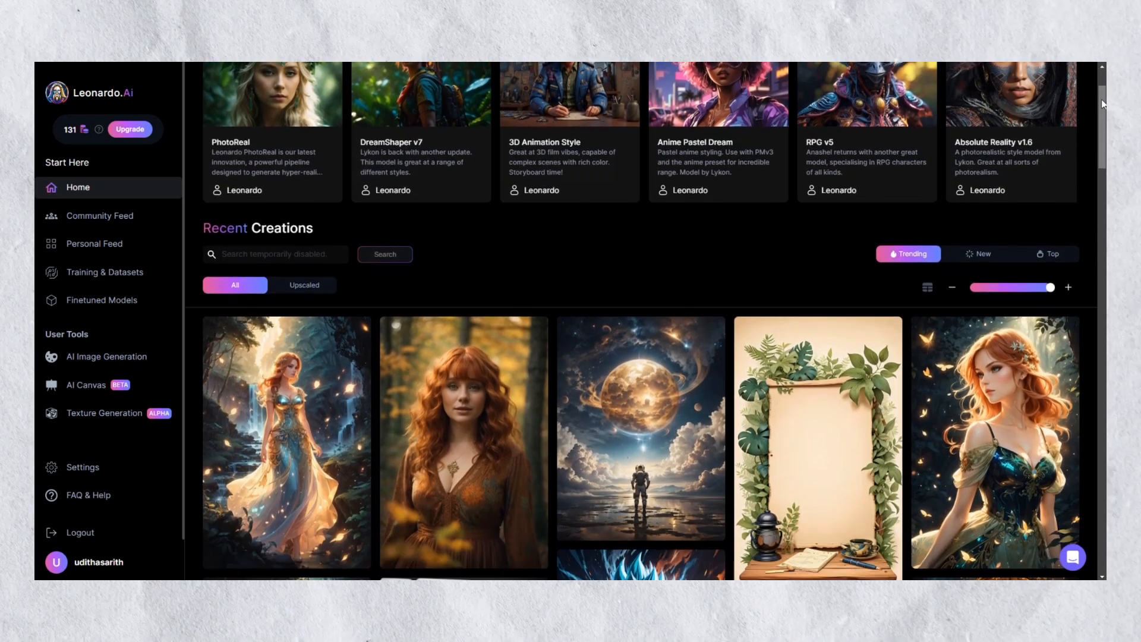
pyautogui.scroll(-8, 1099, 107)
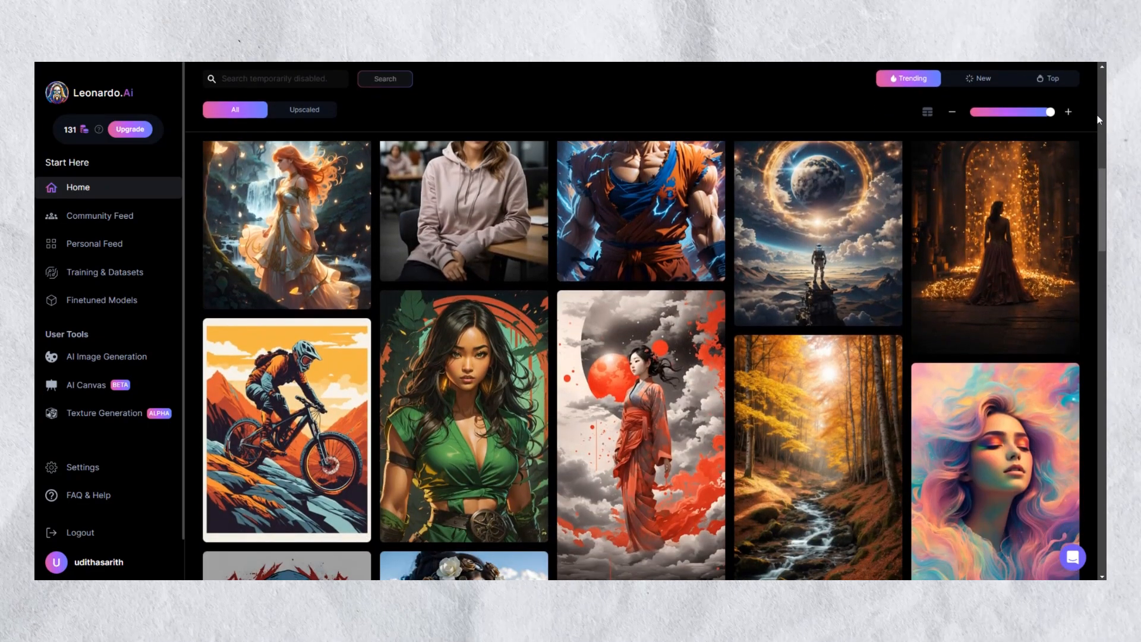
pyautogui.scroll(-7, 1097, 115)
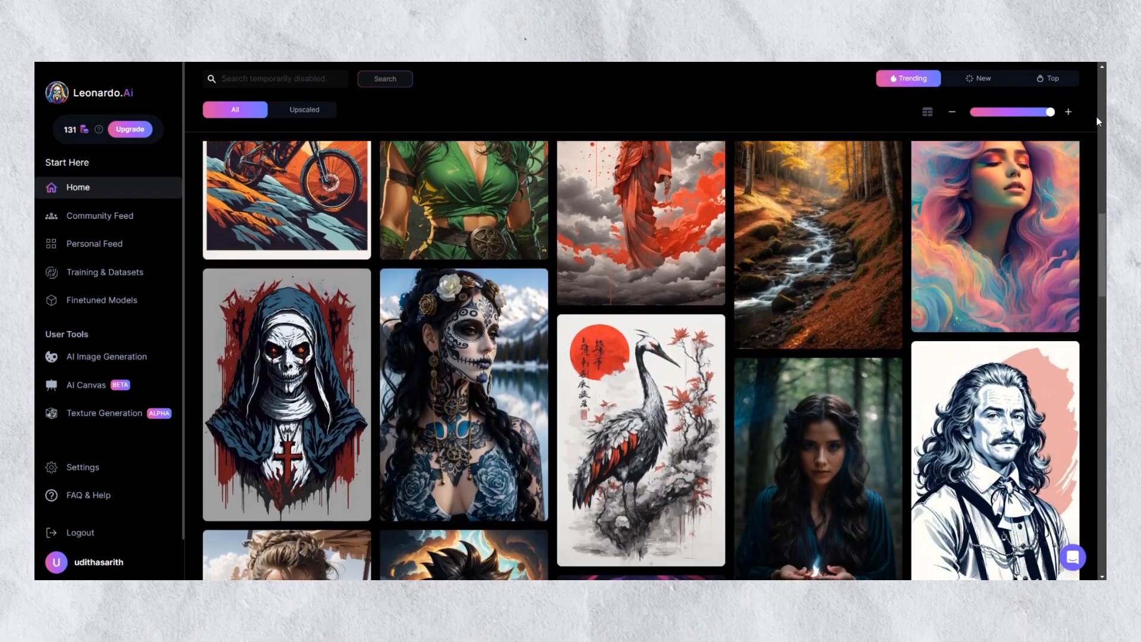
pyautogui.scroll(-7, 1096, 116)
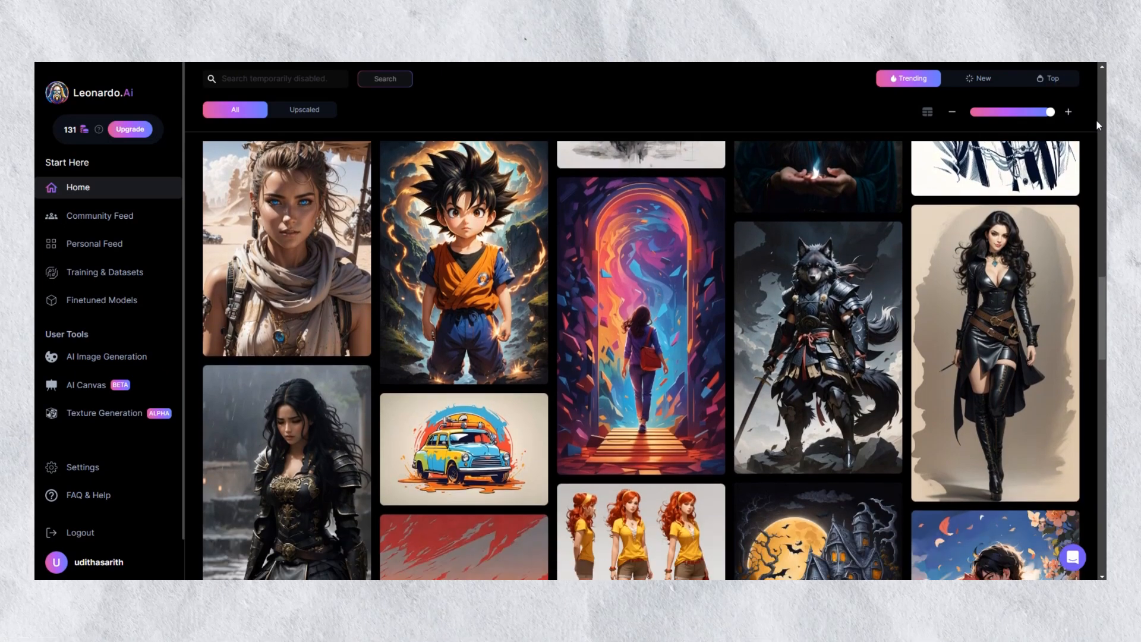
pyautogui.scroll(-6, 1096, 120)
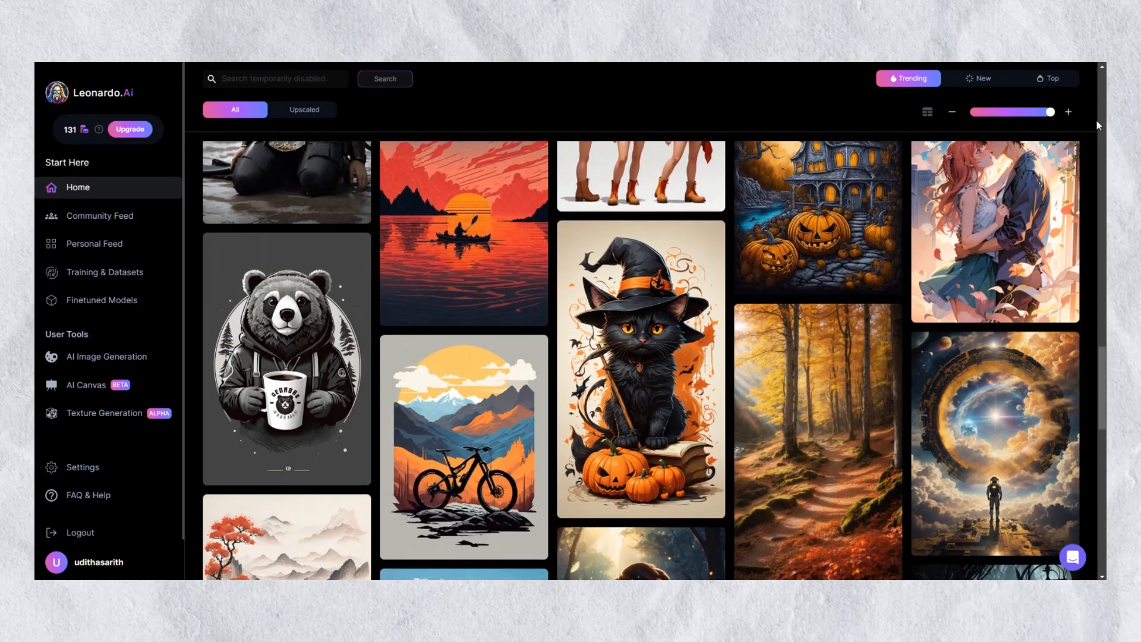
pyautogui.scroll(-10, 1096, 120)
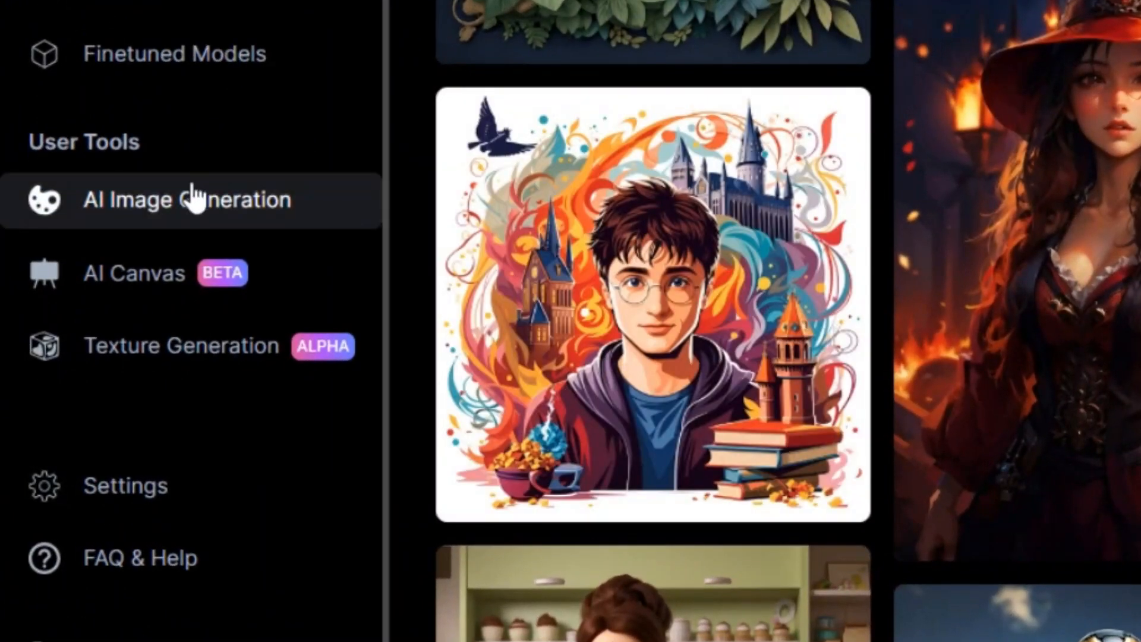
pyautogui.click(193, 199)
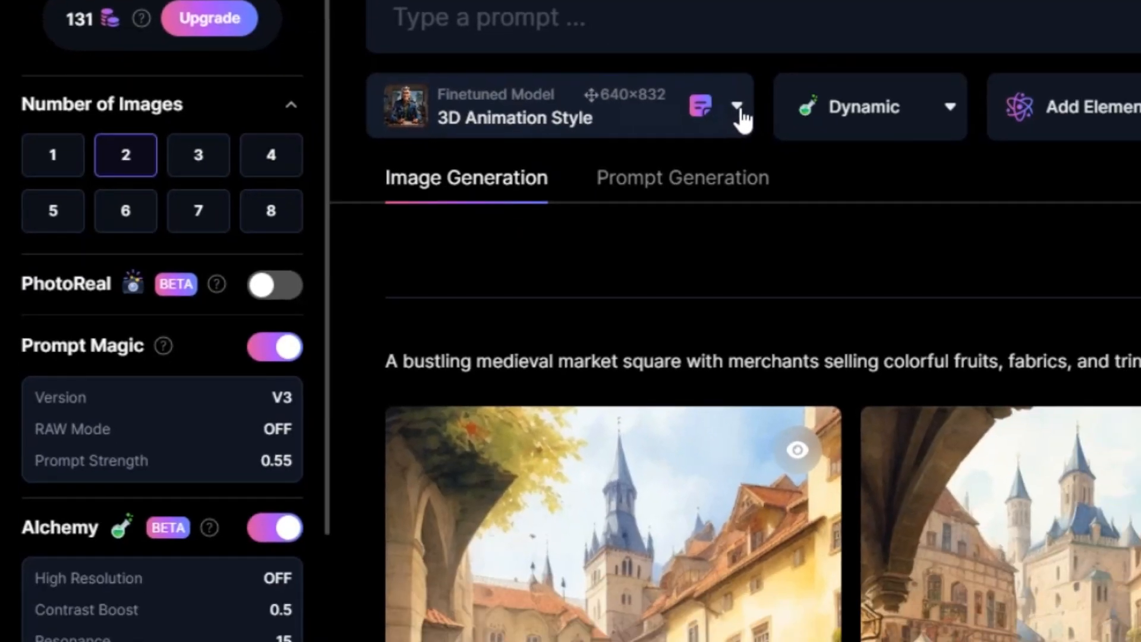
# Choose the 3D Animation Style model and set the image aspect ratio to 16:9
pyautogui.click(737, 109)
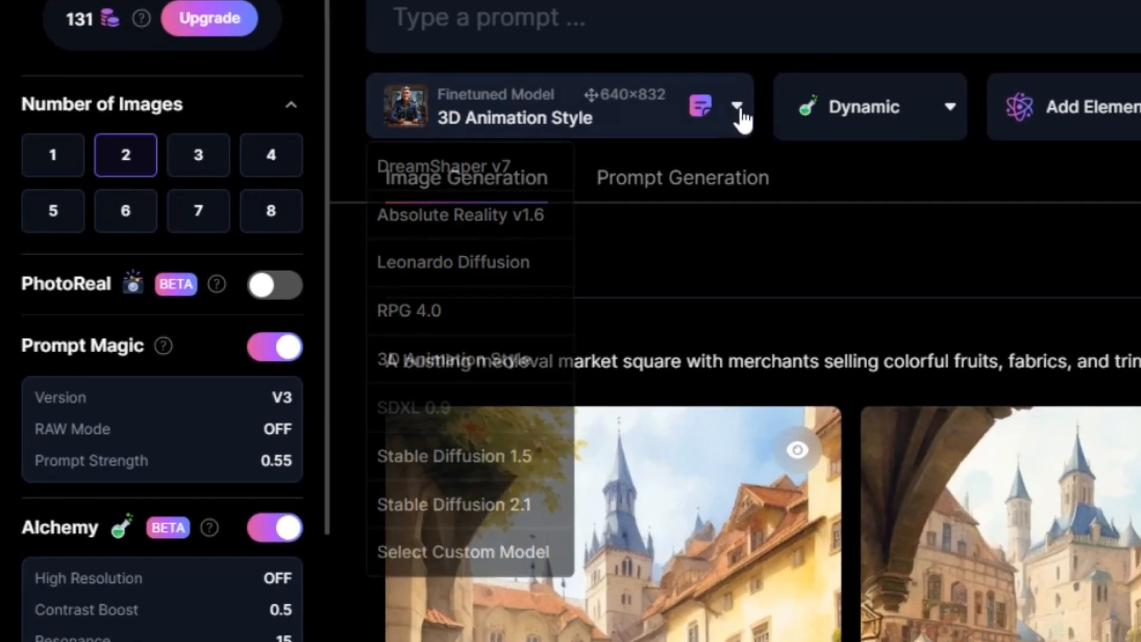
pyautogui.click(460, 362)
pyautogui.scroll(-6, 216, 310)
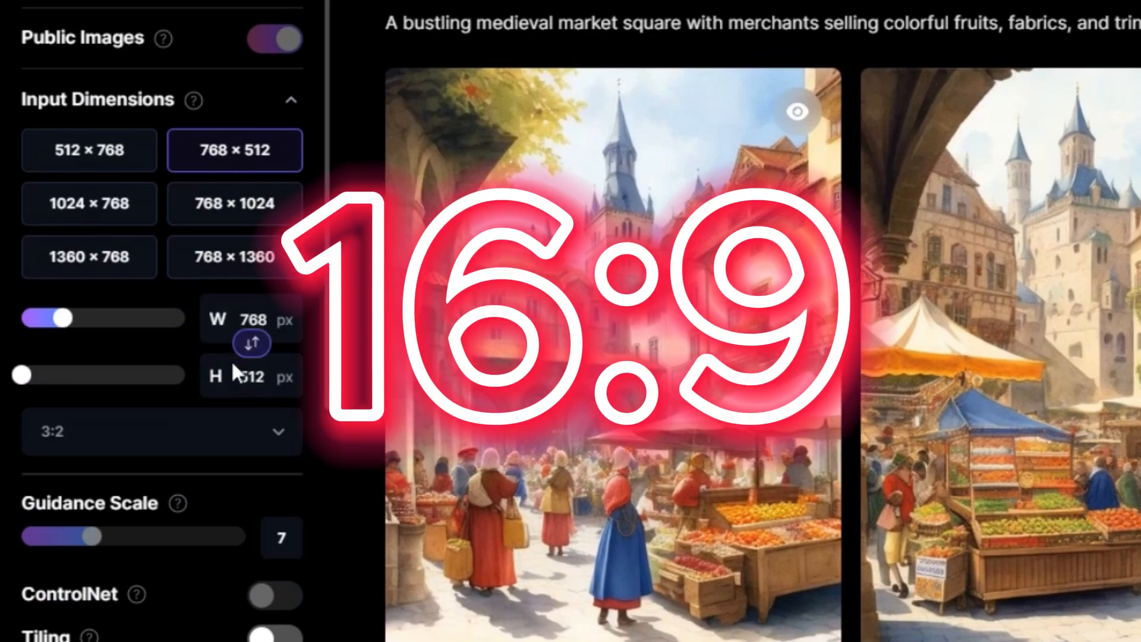
pyautogui.click(253, 442)
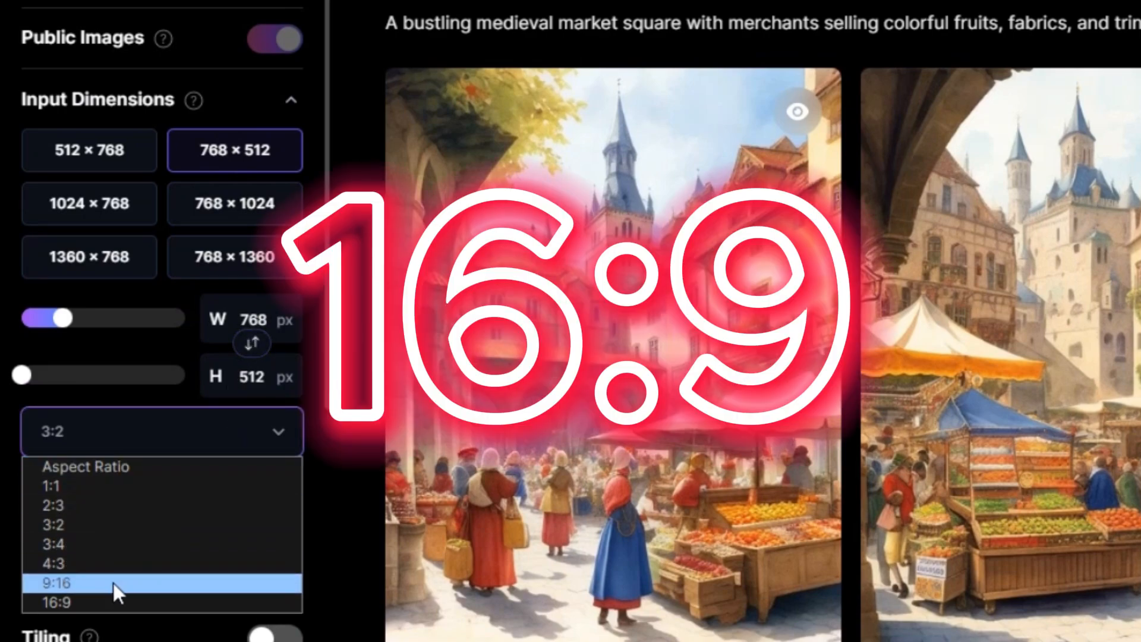
pyautogui.click(86, 602)
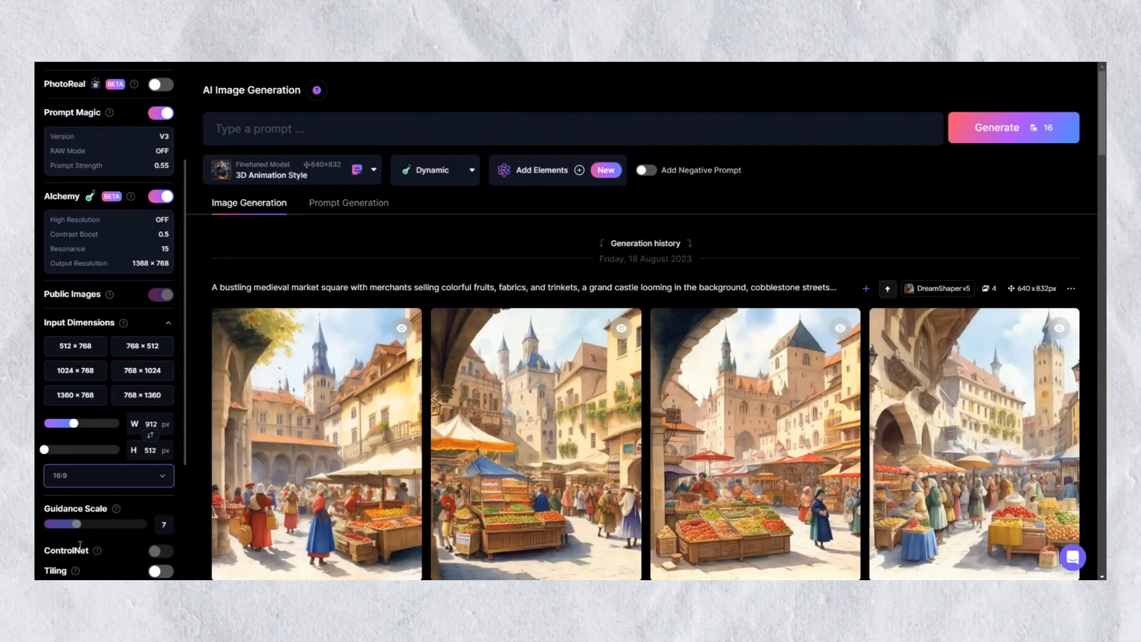
pyautogui.scroll(3, 178, 374)
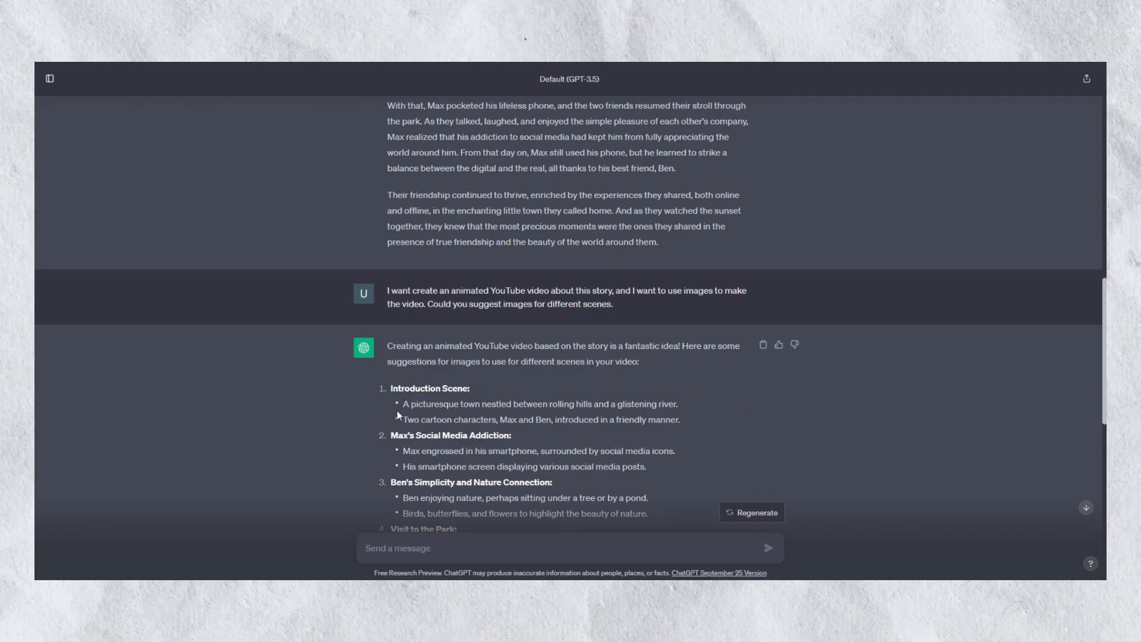
# Copy the first Introduction Scene description, about the picturesque town, from ChatGPT into the Leonardo.Ai image prompt
pyautogui.moveTo(404, 409); pyautogui.dragTo(714, 408)
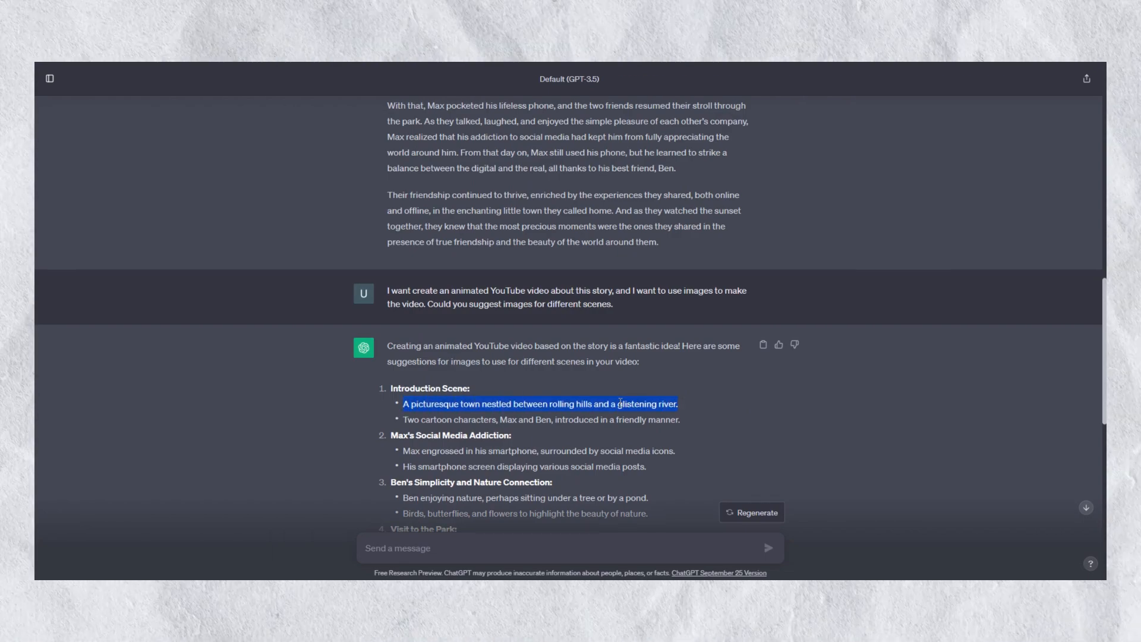
pyautogui.rightClick(620, 406)
pyautogui.click(646, 410)
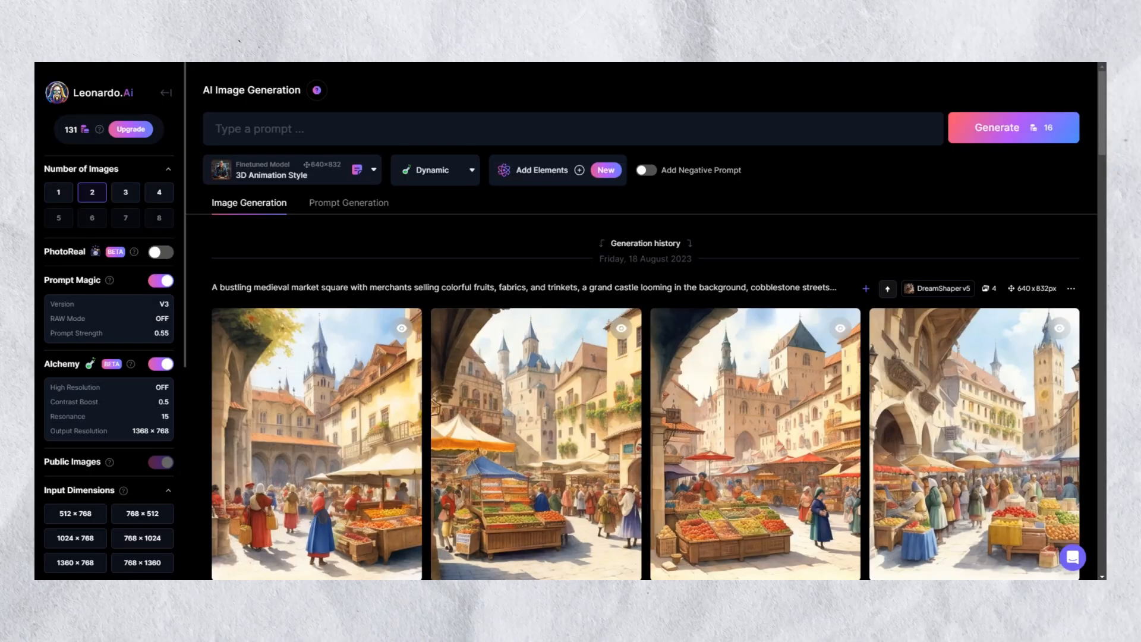
pyautogui.click(301, 131)
pyautogui.rightClick(301, 131)
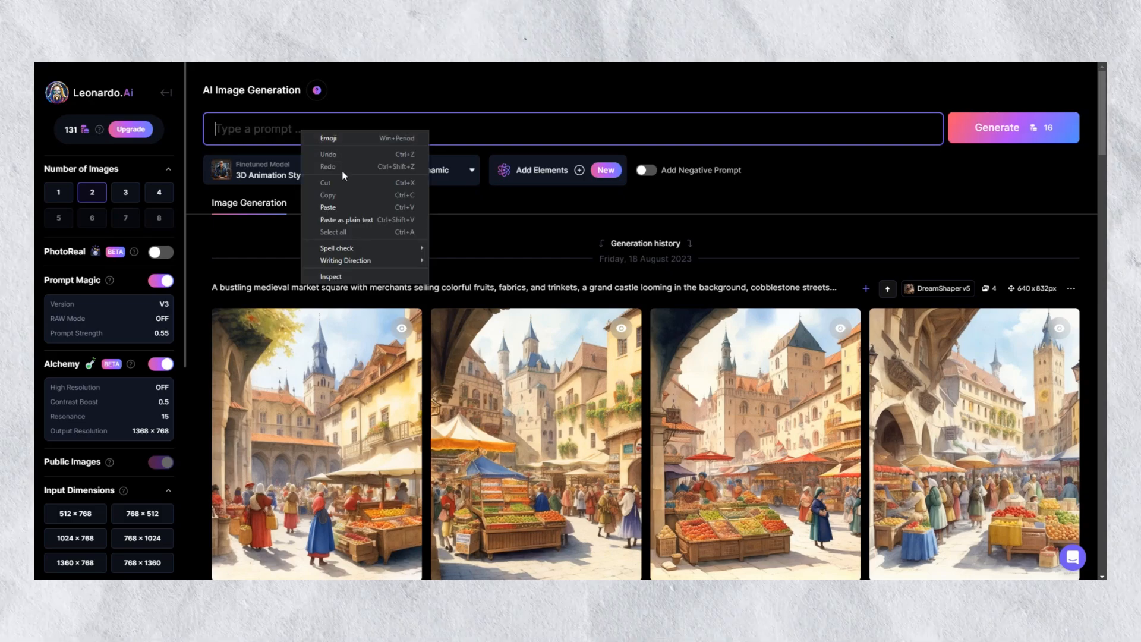
pyautogui.click(341, 202)
# Append "8k, Realistic, Vibrant" to the picturesque town prompt and generate the images
pyautogui.write('8k, Realistic,')
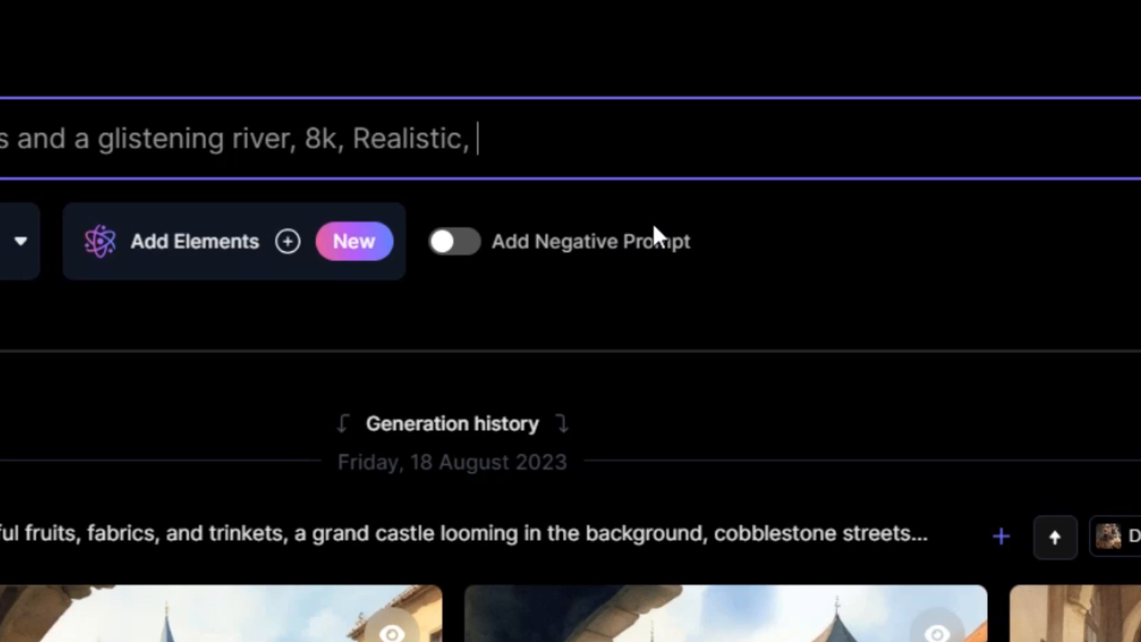
pyautogui.write('Vibrant')
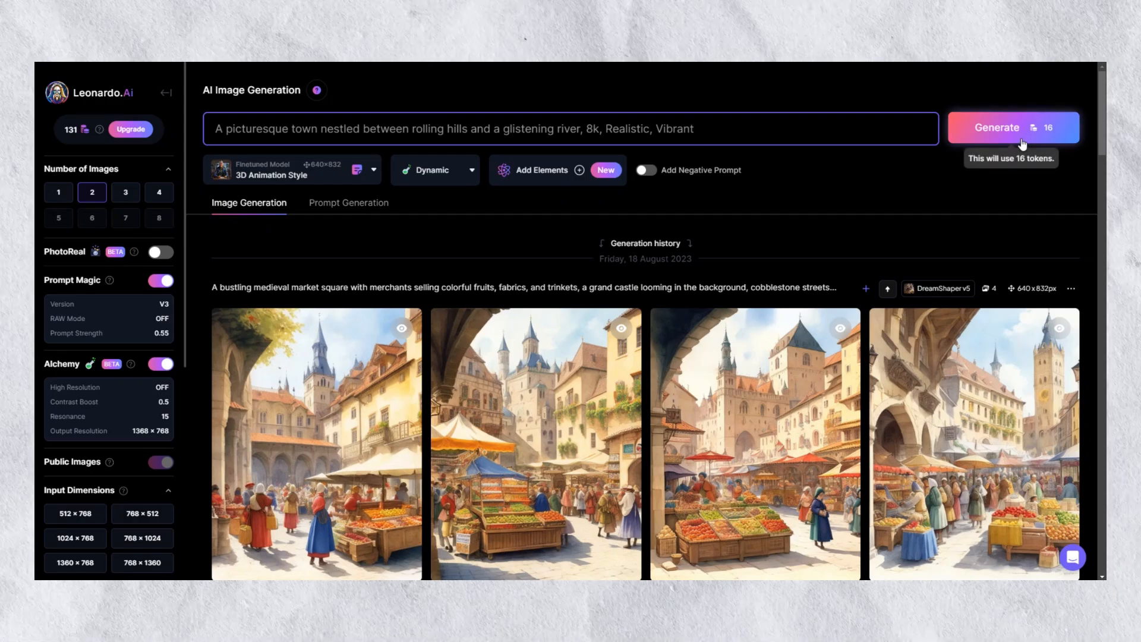
pyautogui.click(1022, 142)
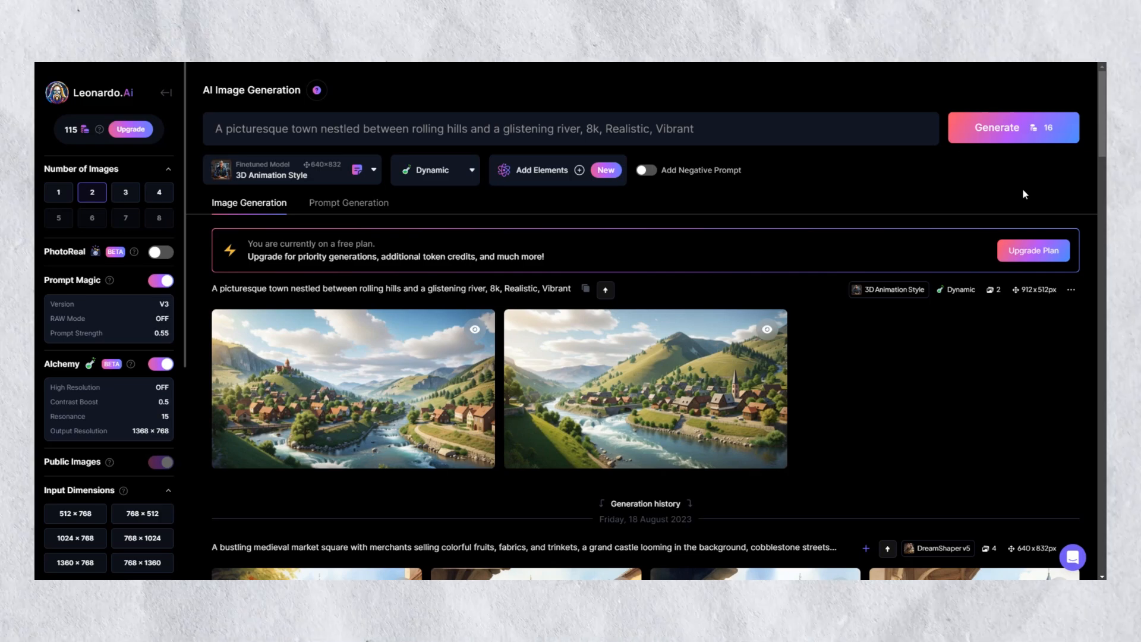
# Generate images from the second Introduction Scene description, the two cartoon characters, ending the prompt with "8k, Realistic, Vibrant"
pyautogui.moveTo(313, 461)
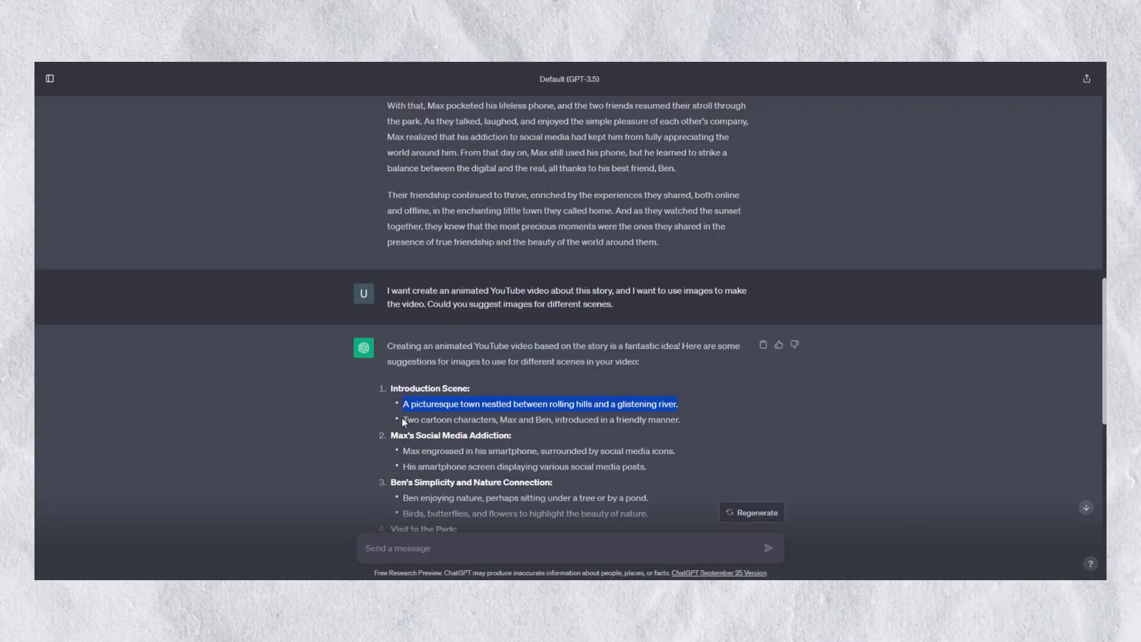
pyautogui.click(965, 129)
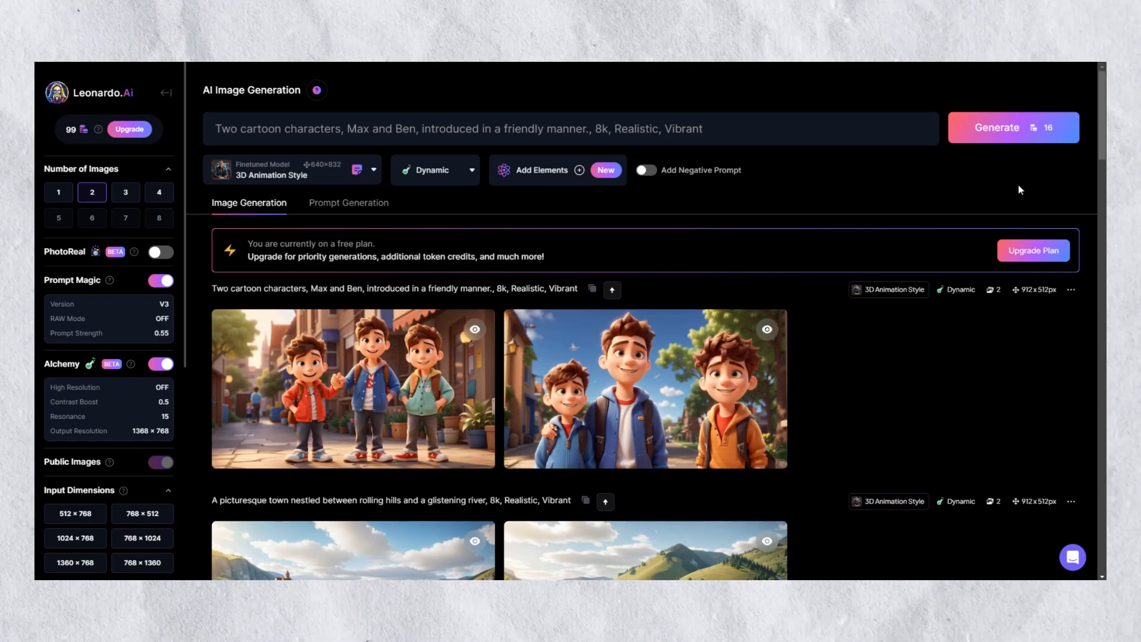
pyautogui.click(572, 445)
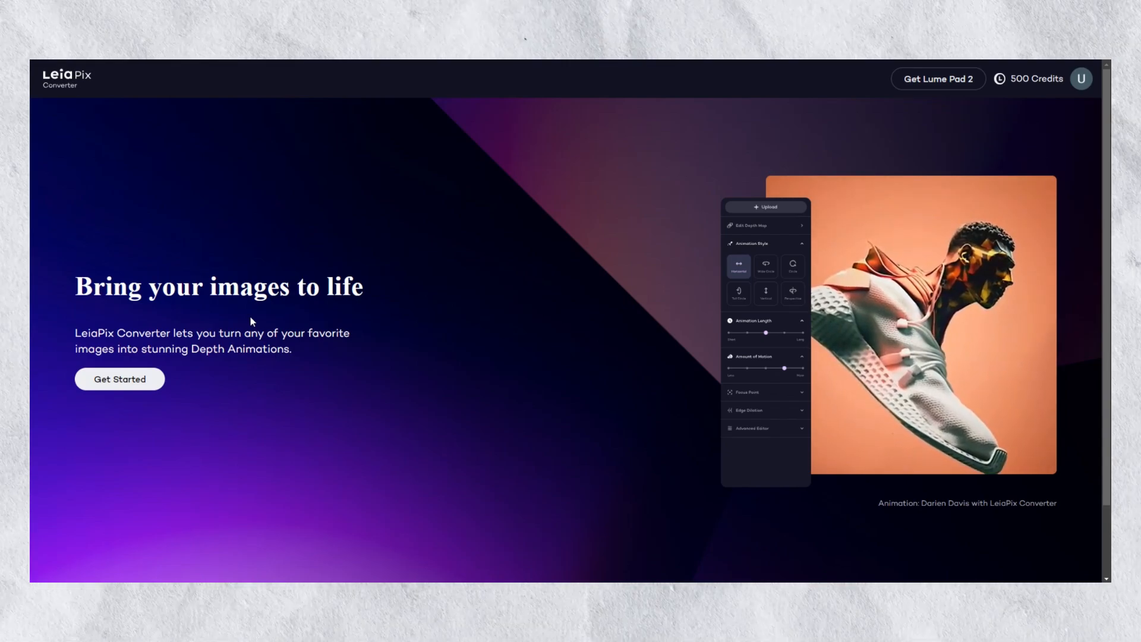
# Switch to LeiaPix Converter and upload image 1, the river town scene
pyautogui.click(149, 381)
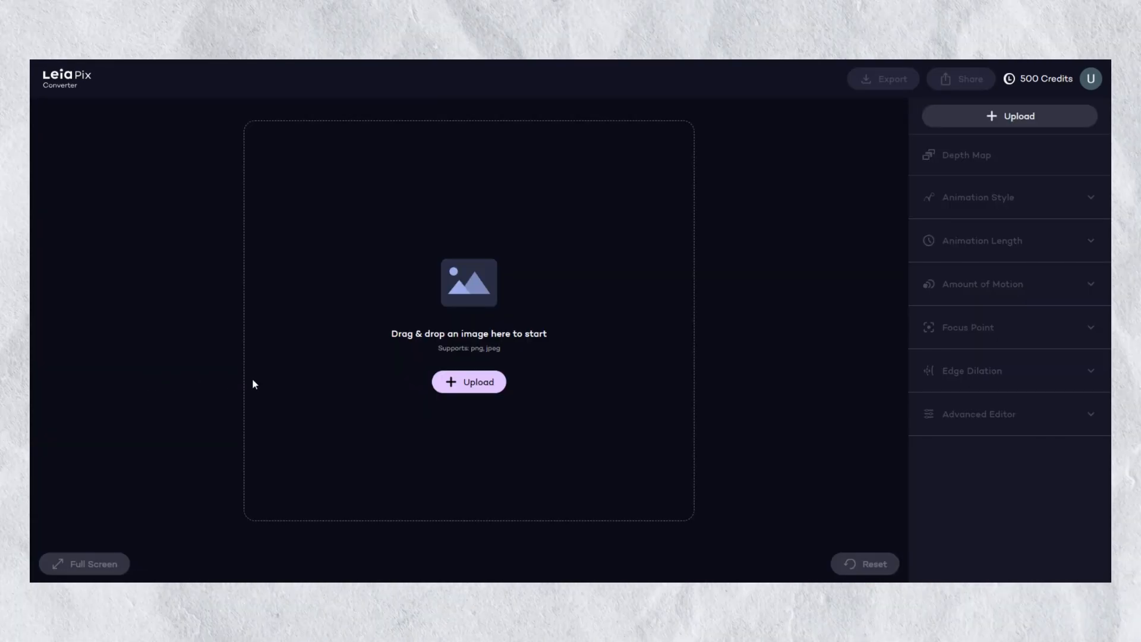
pyautogui.click(456, 385)
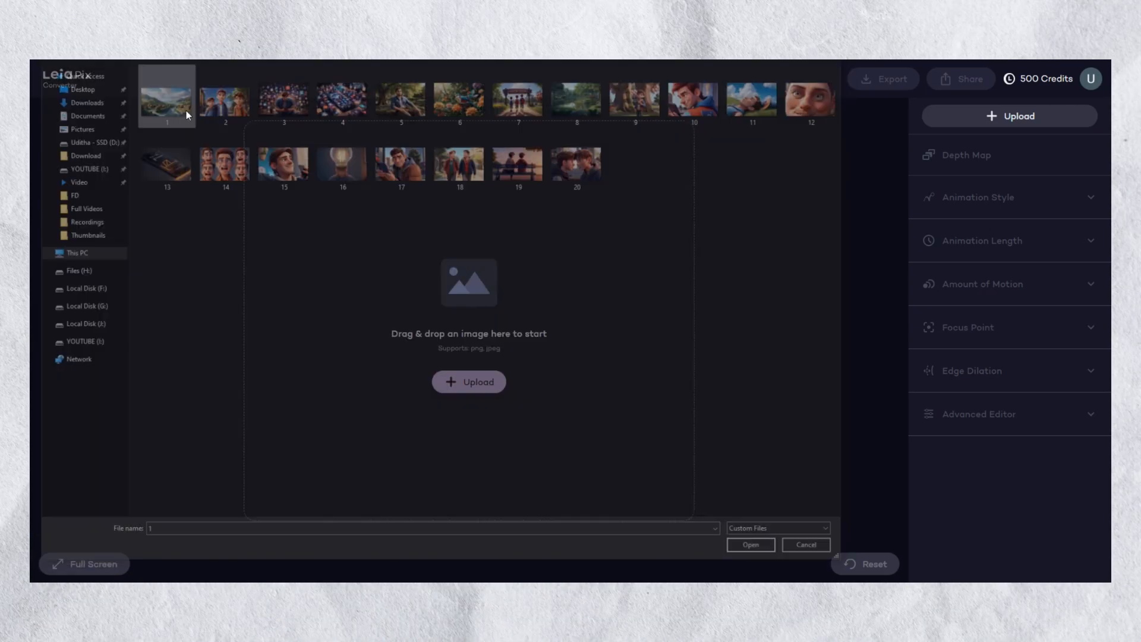
pyautogui.doubleClick(186, 112)
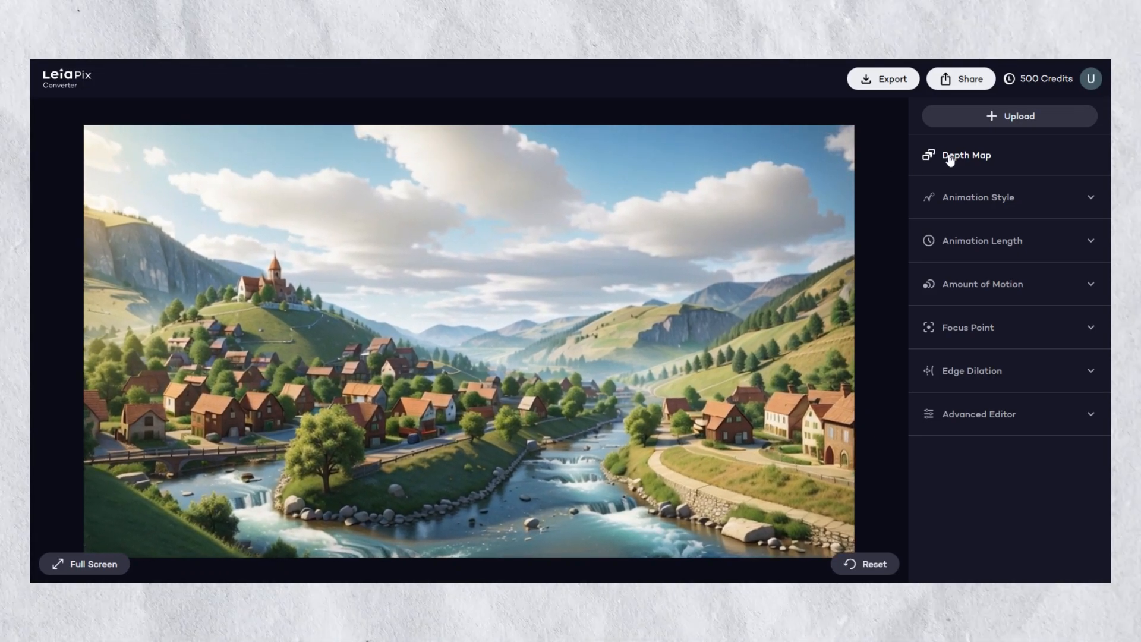
# Try the Wide Circle and Circle animation styles on the town image, and return to Perspective
pyautogui.click(1080, 196)
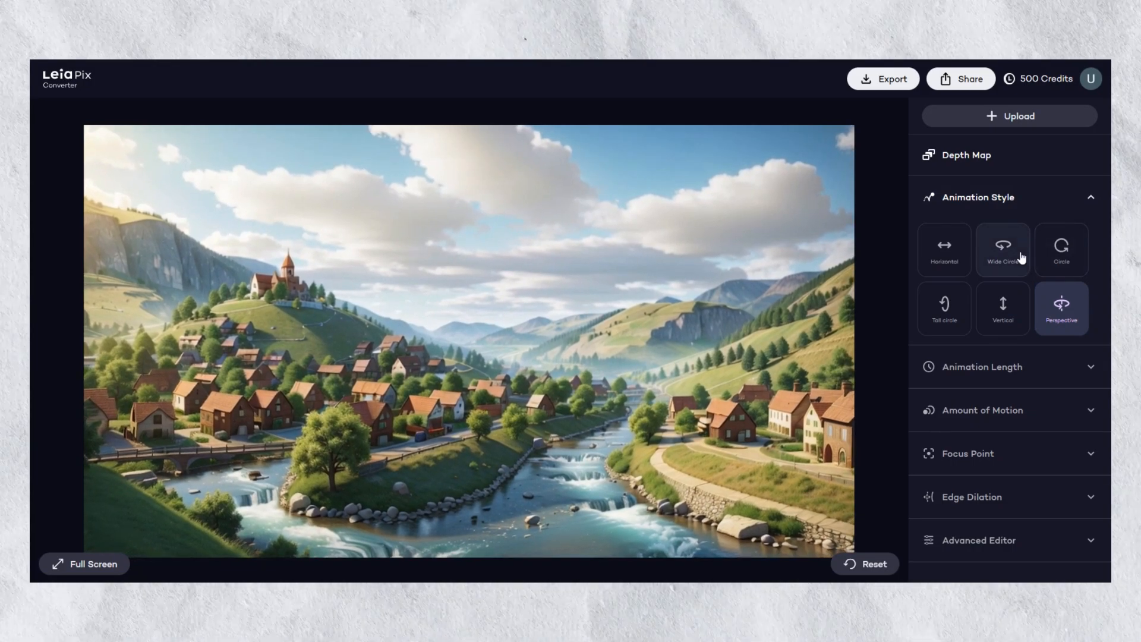
pyautogui.click(1021, 257)
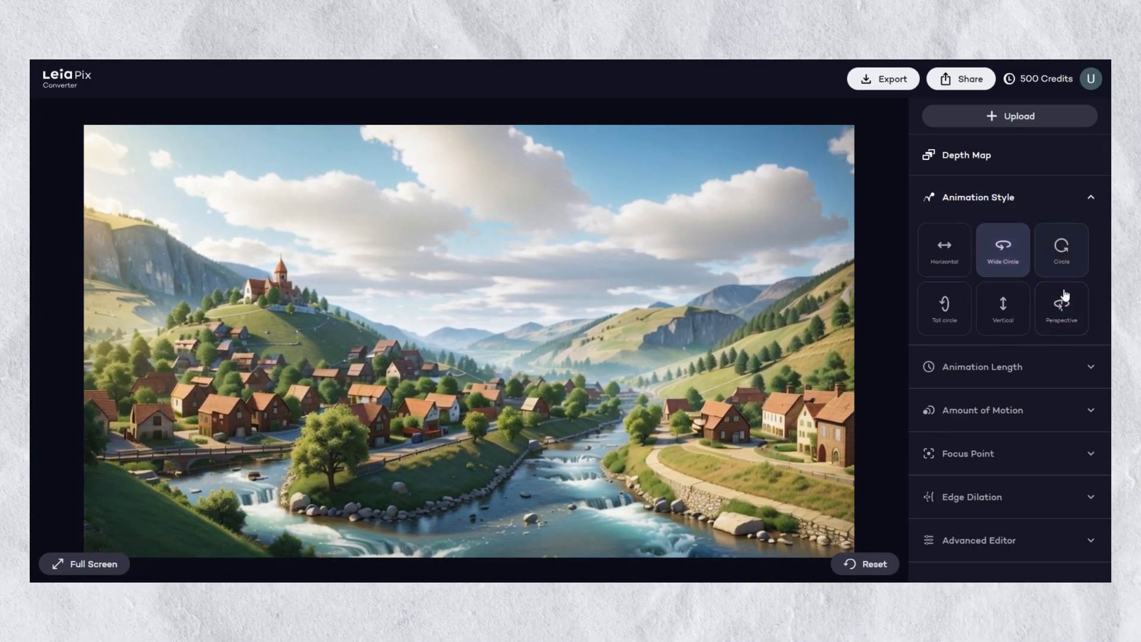
pyautogui.click(1064, 296)
pyautogui.click(1063, 254)
pyautogui.click(1063, 300)
# Set the animation length to Long and the amount of motion to More, both at their maximum
pyautogui.click(1038, 370)
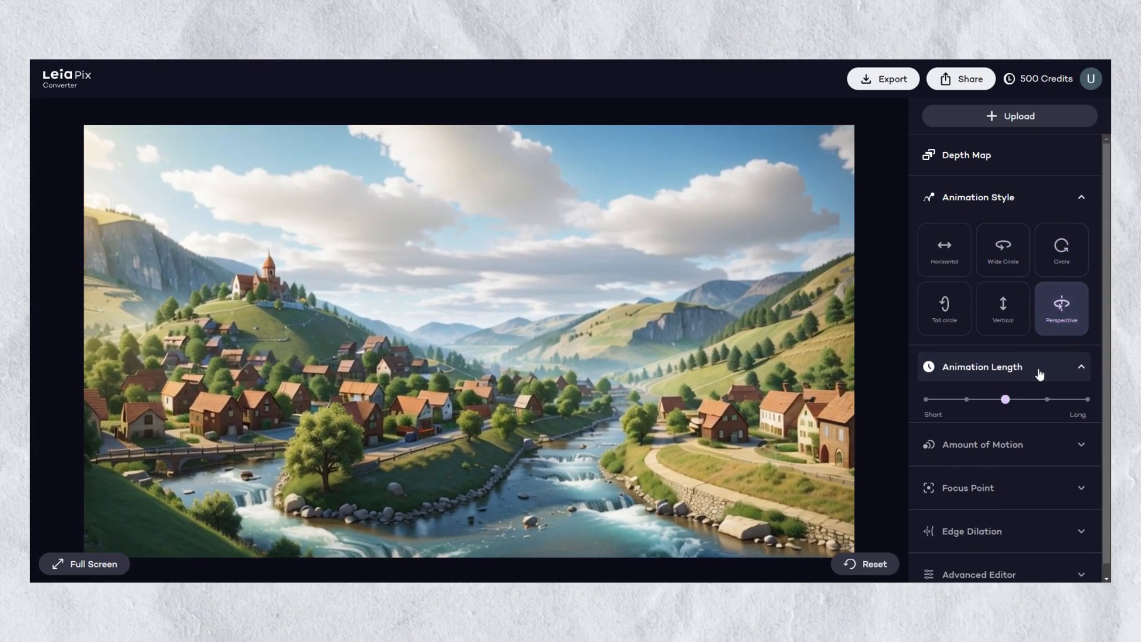
pyautogui.scroll(-1, 1038, 373)
pyautogui.click(1085, 381)
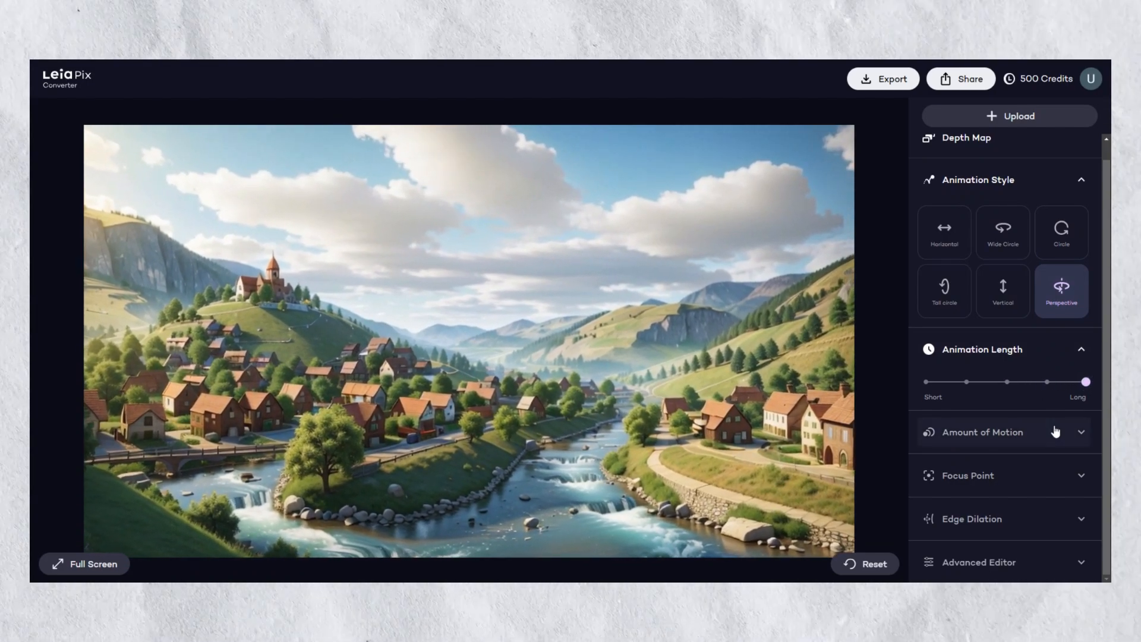
pyautogui.click(1055, 432)
pyautogui.moveTo(1013, 425); pyautogui.dragTo(1097, 429)
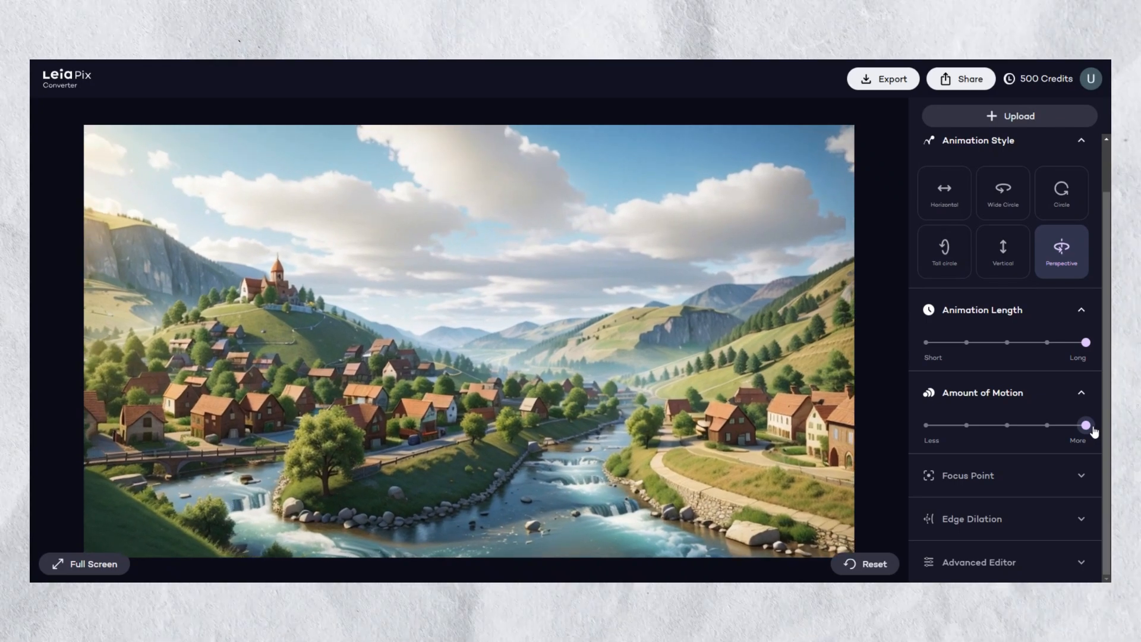
# Set the amount of motion to the middle of its range and expand the Focus Point, Edge Dilation and Advanced Editor settings
pyautogui.click(1006, 425)
pyautogui.click(1047, 480)
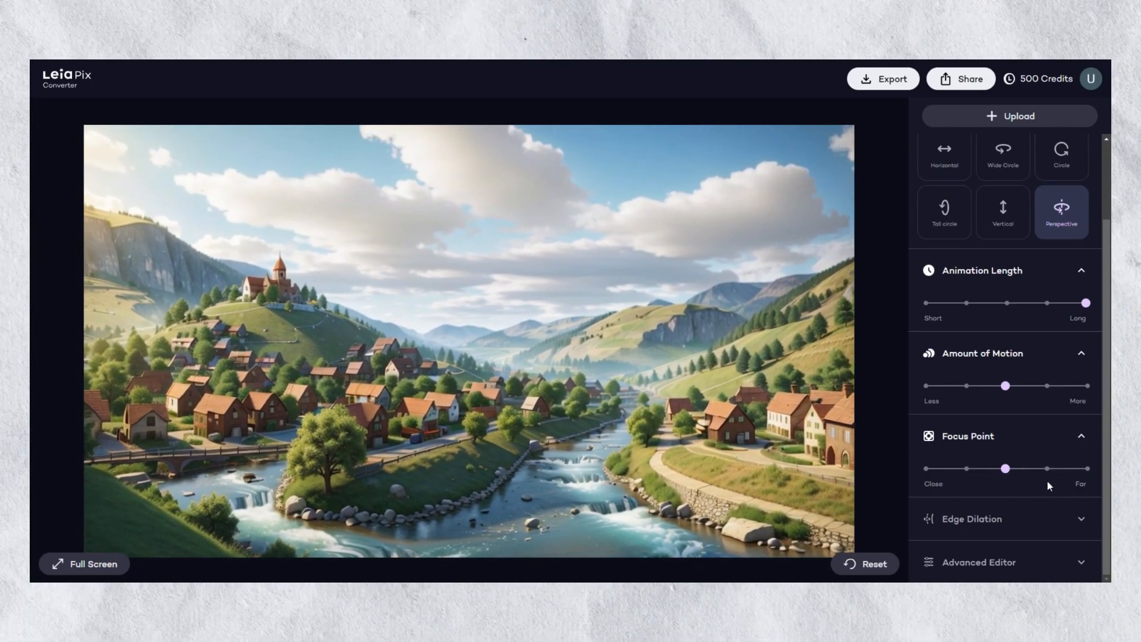
pyautogui.click(1050, 517)
pyautogui.click(1063, 560)
# Collapse all the expanded animation settings sections, from Animation Style down to Advanced Editor
pyautogui.scroll(5, 1064, 504)
pyautogui.click(1077, 197)
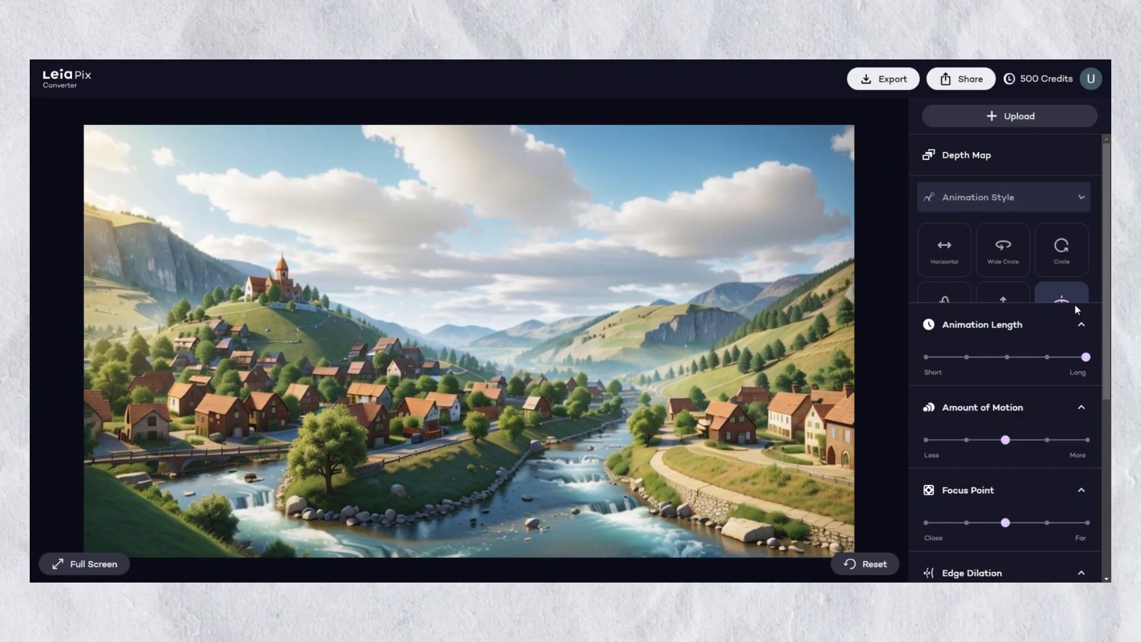
pyautogui.click(1075, 321)
pyautogui.click(1075, 240)
pyautogui.click(1076, 326)
pyautogui.click(1073, 370)
pyautogui.click(1073, 414)
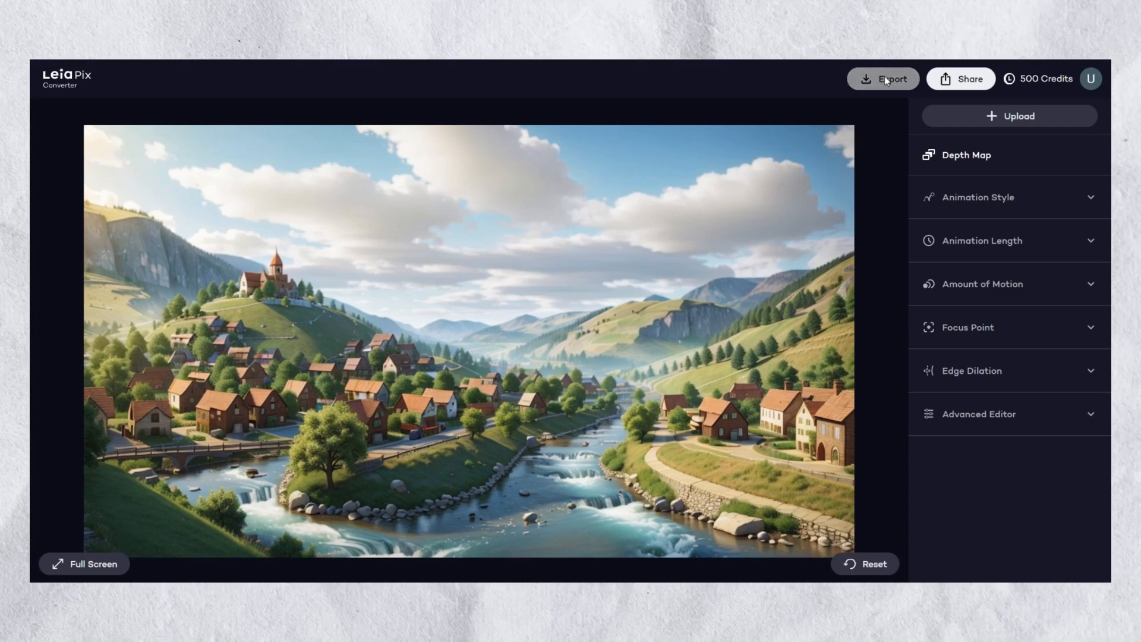
# Export the town animation as MP4 (original size), and save the park bench animation as MP4 (limited to 720p)
pyautogui.click(884, 79)
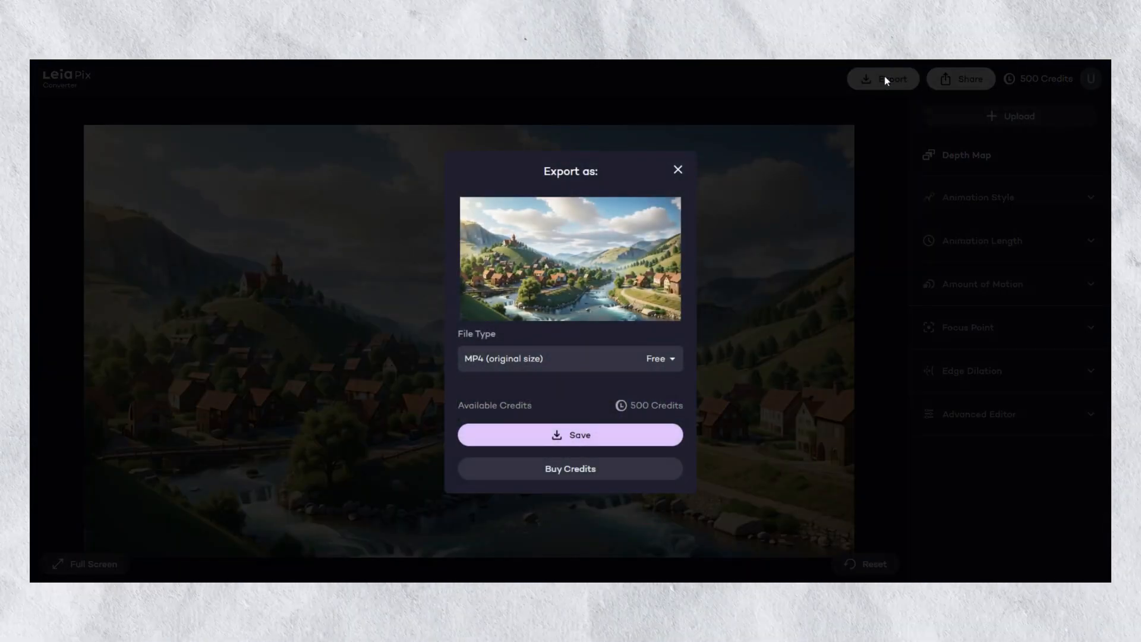
pyautogui.click(654, 364)
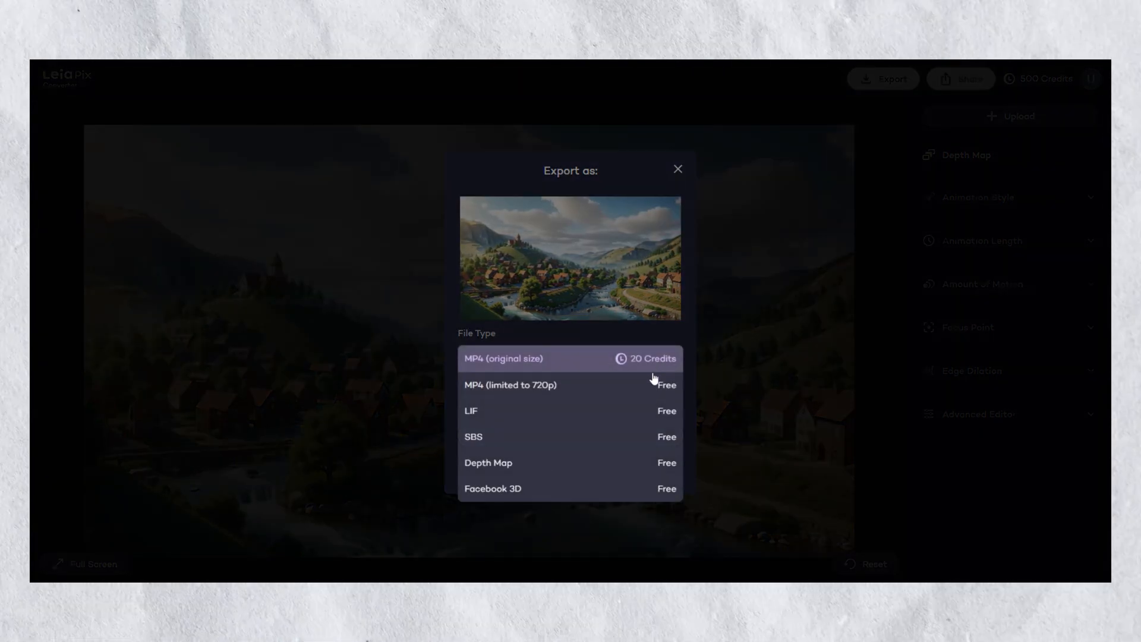
pyautogui.click(565, 386)
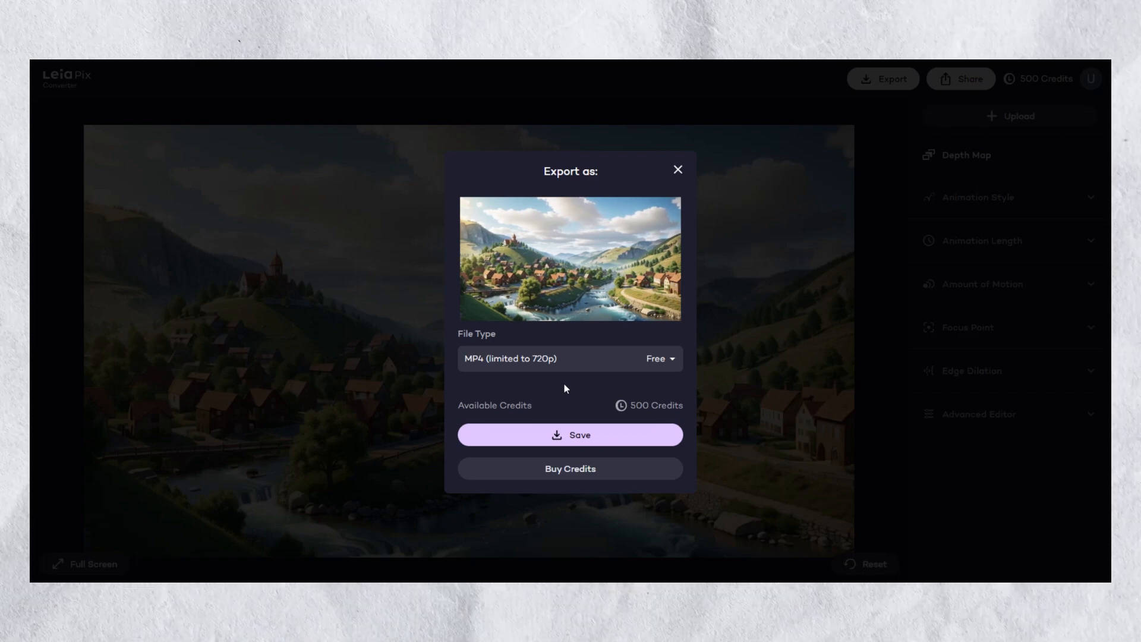
pyautogui.click(567, 361)
pyautogui.click(552, 363)
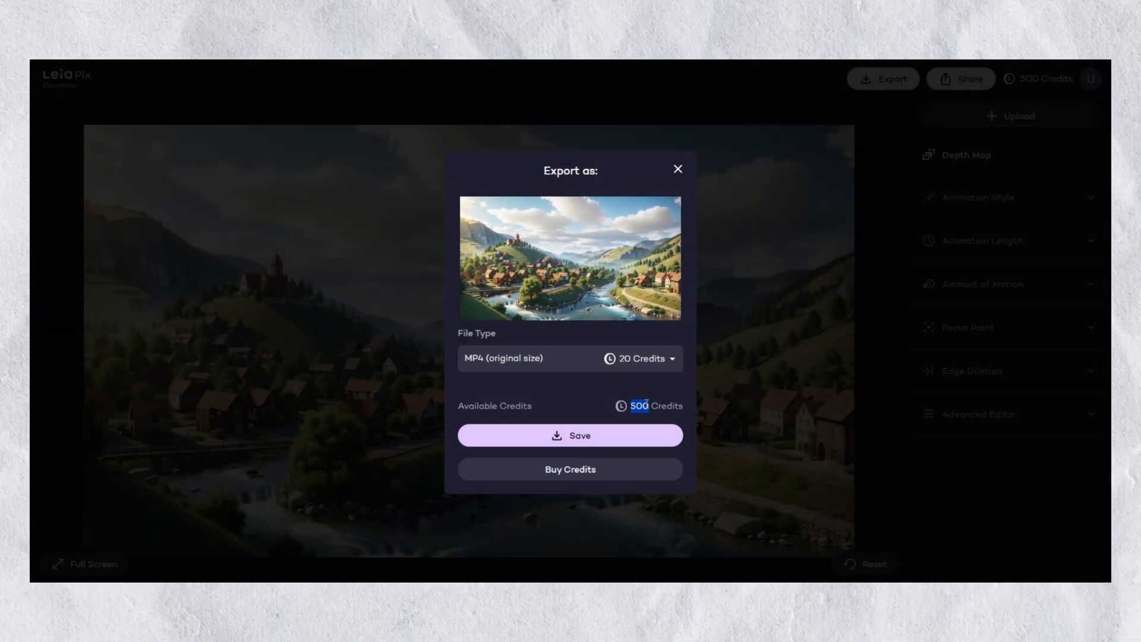
pyautogui.click(586, 437)
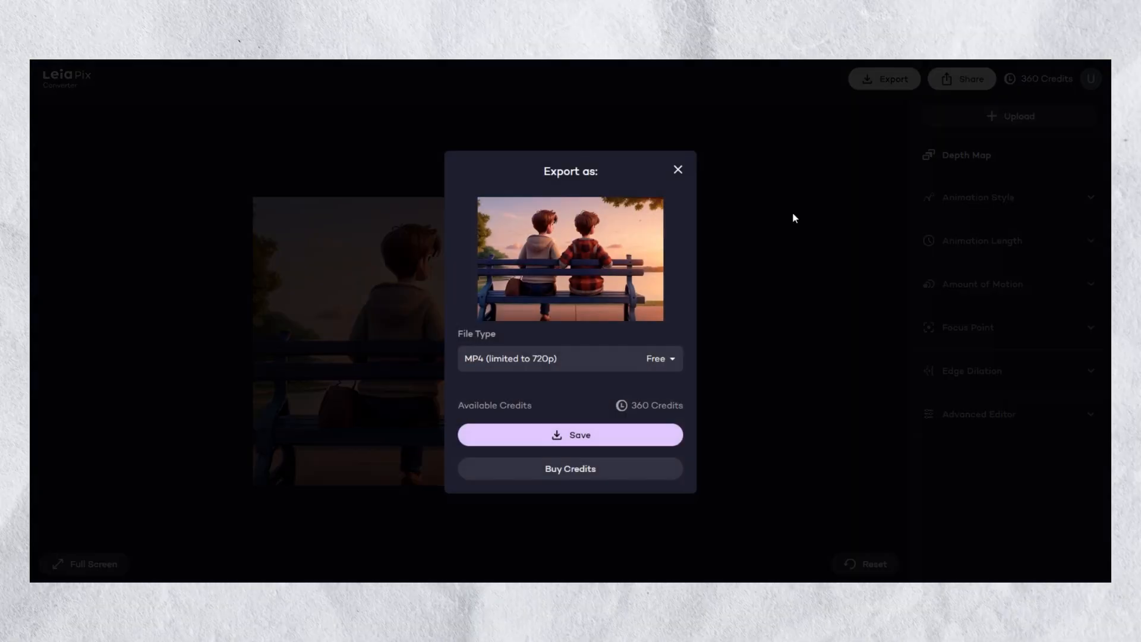
pyautogui.click(582, 434)
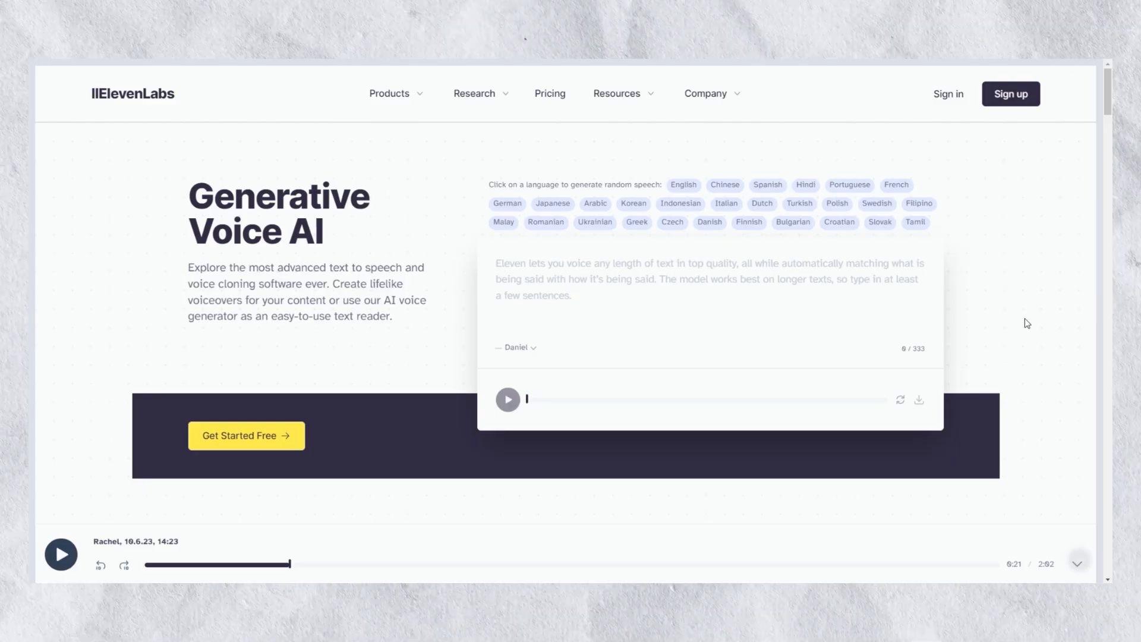
# Switch to the ElevenLabs website, look through its home page, sign up and look over the Speech Synthesis page
pyautogui.scroll(-15, 1025, 323)
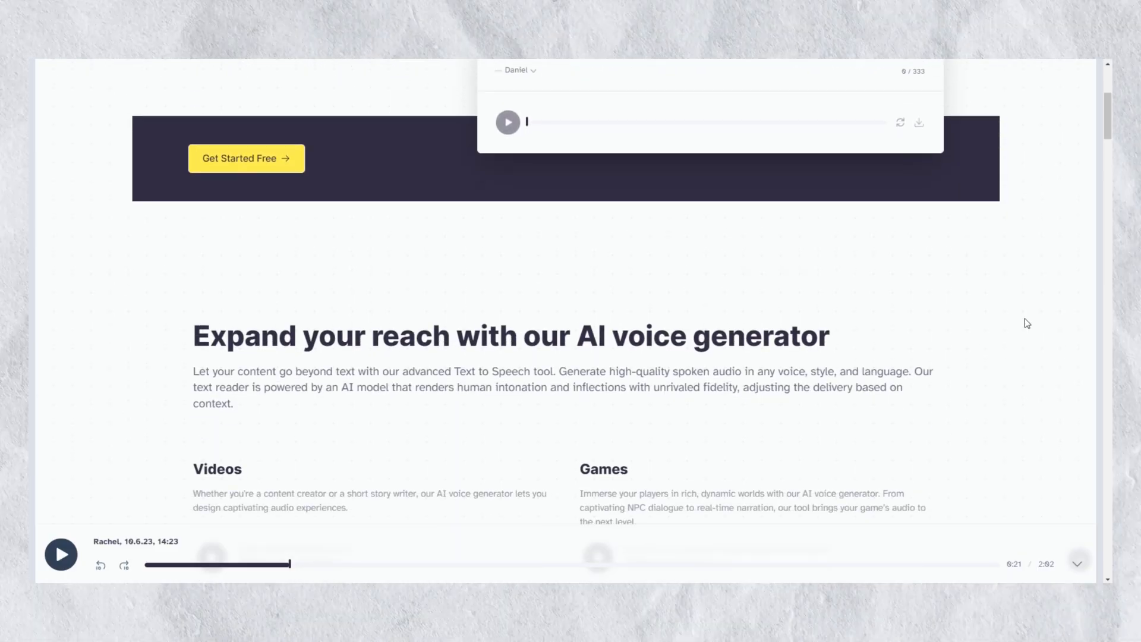
pyautogui.scroll(-15, 1026, 322)
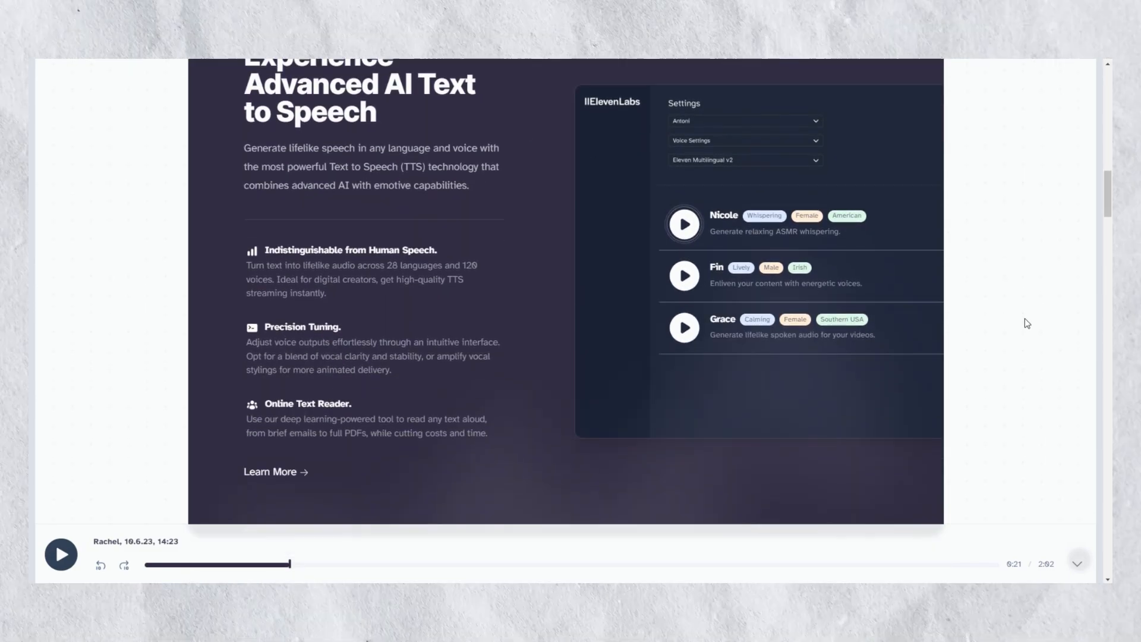
pyautogui.scroll(-5, 1026, 322)
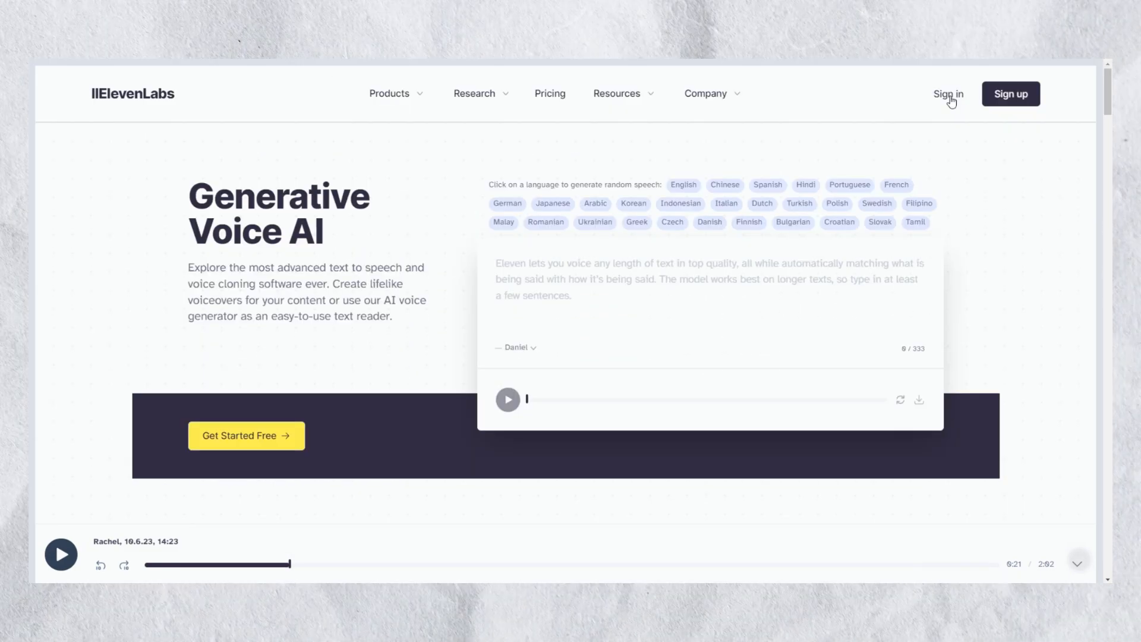
pyautogui.click(1009, 95)
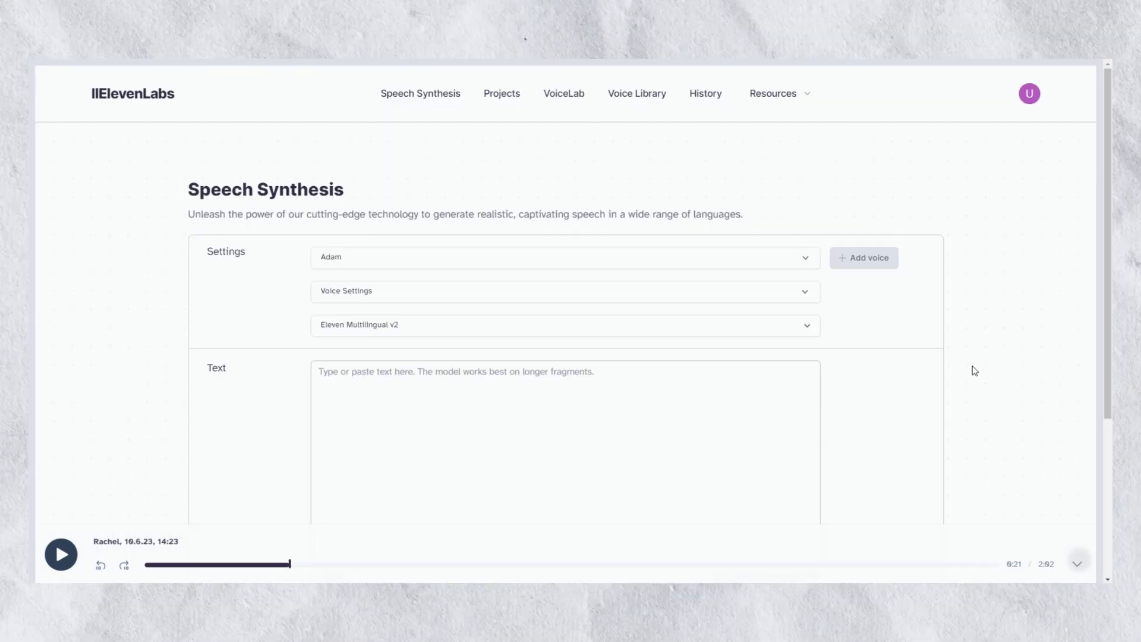
pyautogui.scroll(-3, 974, 371)
pyautogui.scroll(-1, 975, 370)
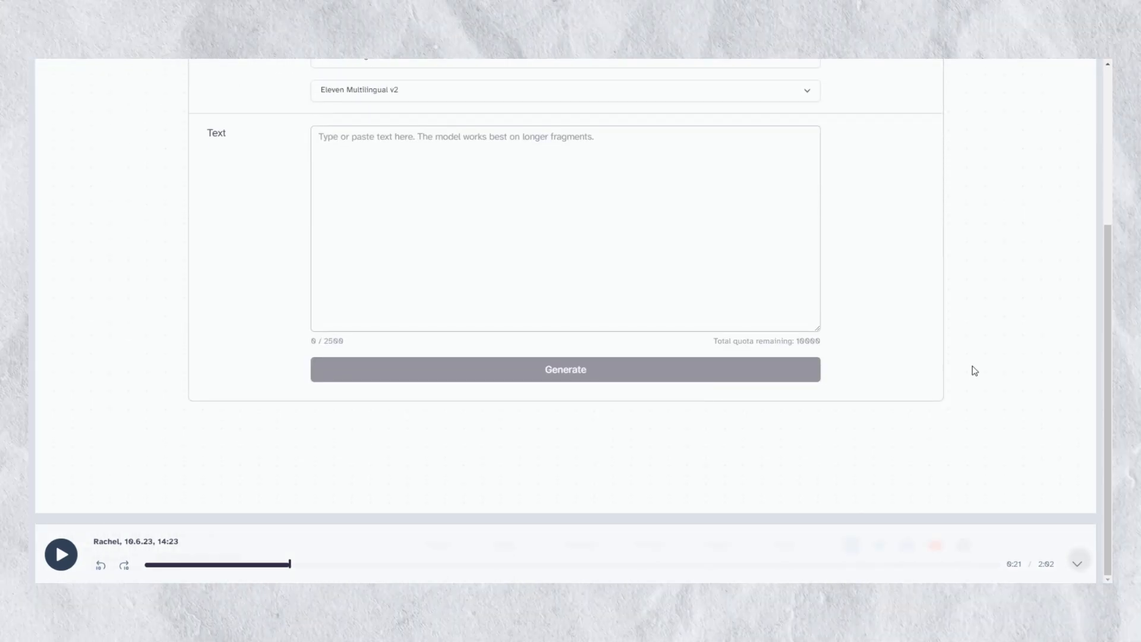
pyautogui.scroll(1, 975, 371)
pyautogui.scroll(1, 974, 371)
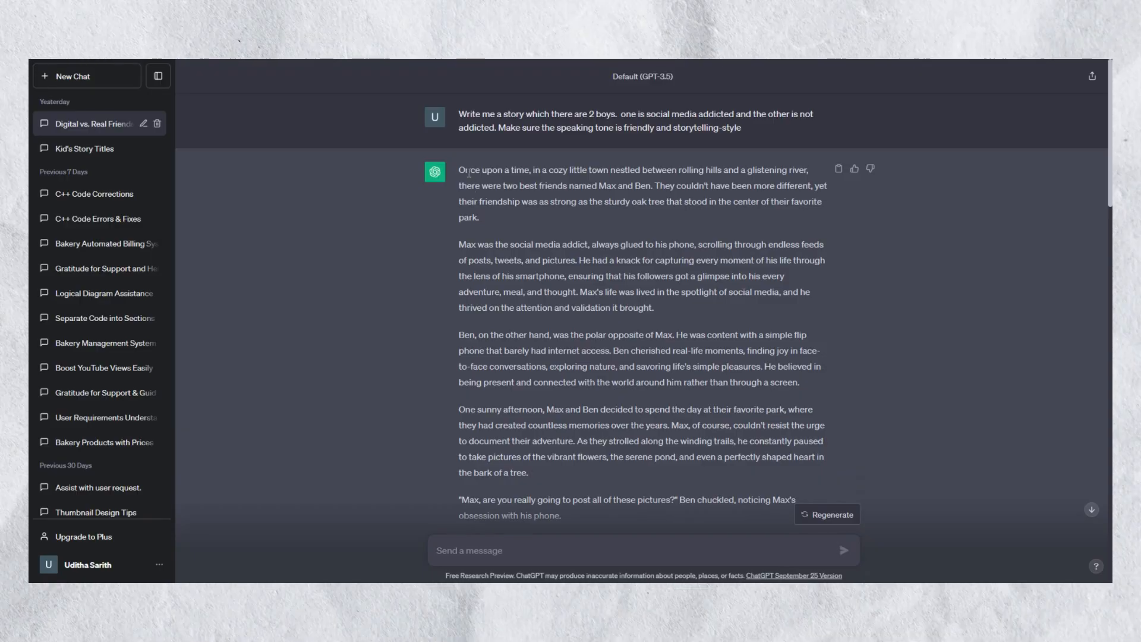
# Copy the story from ChatGPT up to the "Hours passed" paragraph and paste it as the speech text in ElevenLabs
pyautogui.moveTo(460, 167); pyautogui.dragTo(712, 235)
pyautogui.rightClick(712, 235)
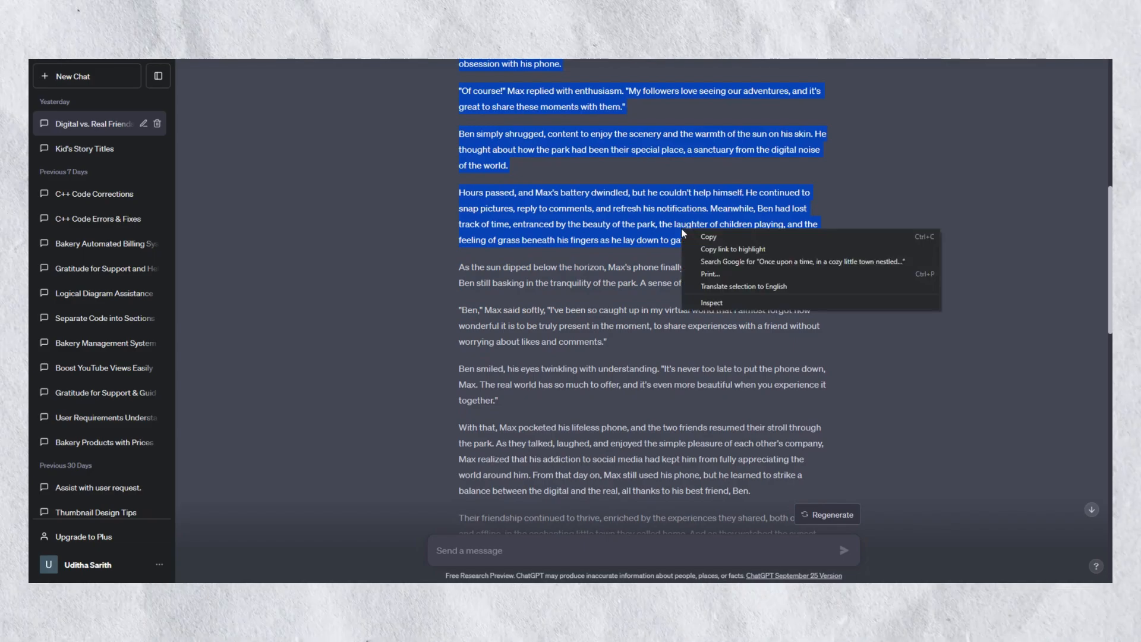
pyautogui.click(736, 237)
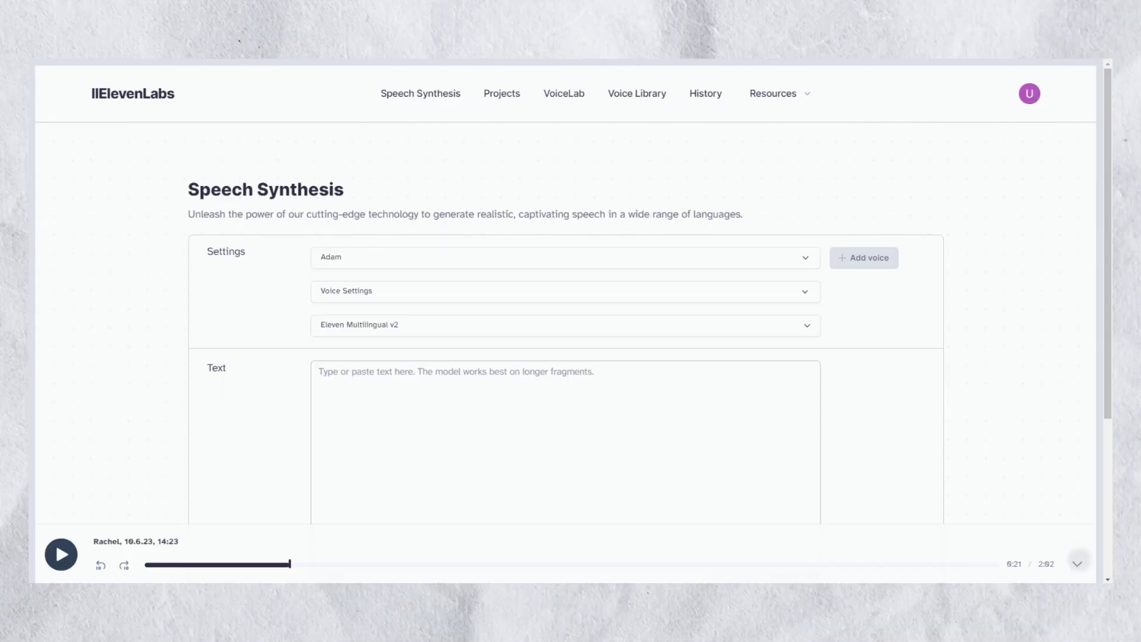
pyautogui.rightClick(385, 380)
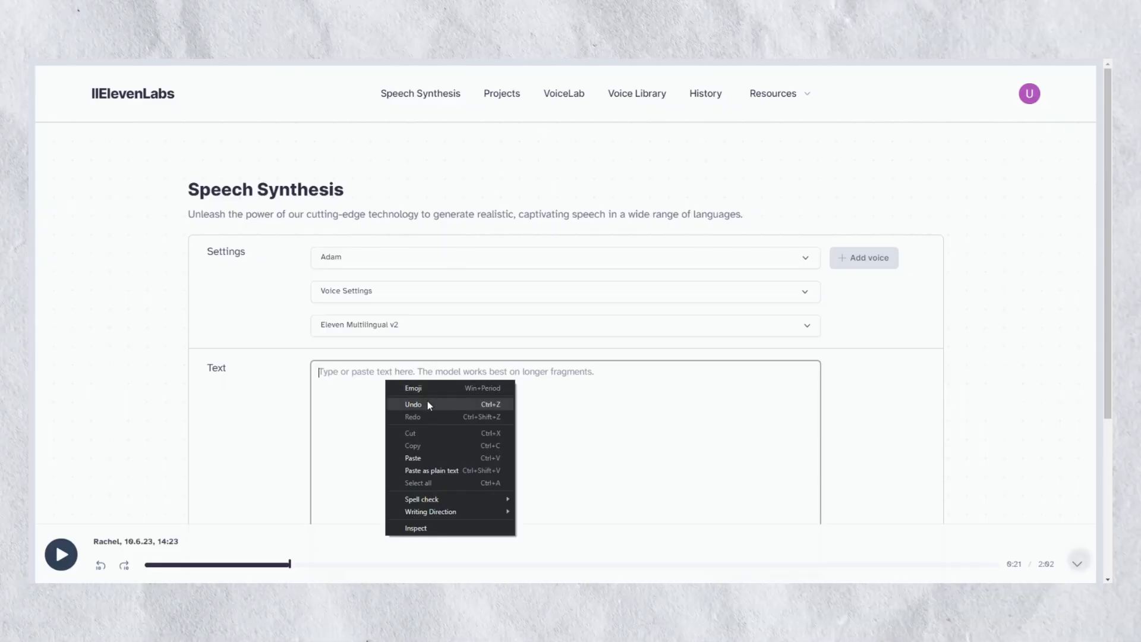
pyautogui.click(424, 458)
pyautogui.scroll(-3, 812, 307)
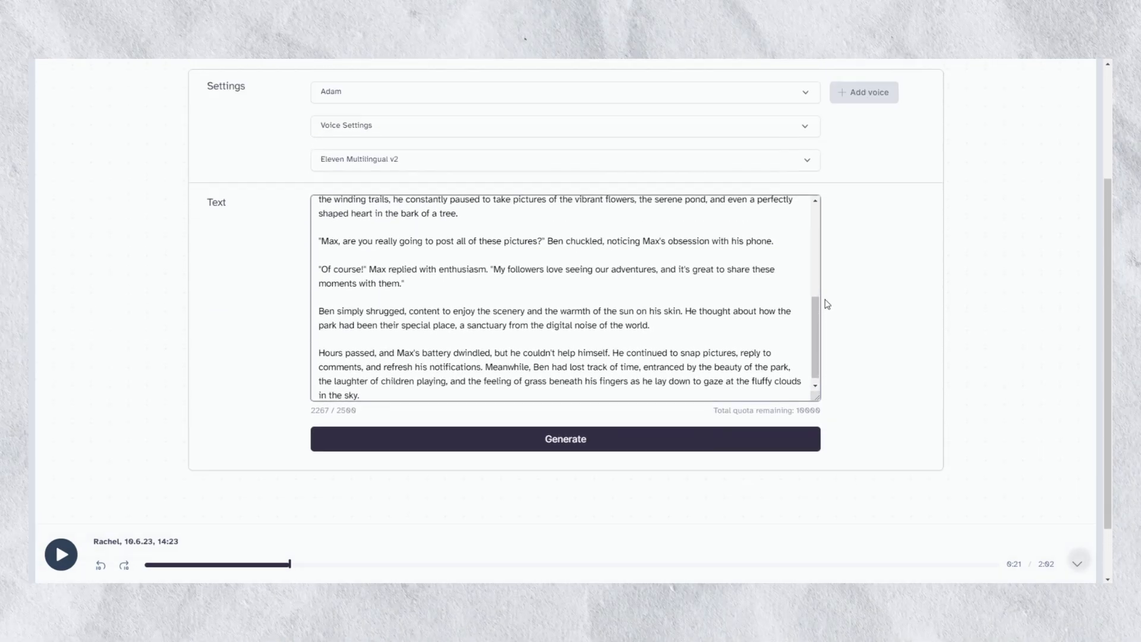
# Preview the premade Adam voice for the narration, keep it selected, and check the voice settings
pyautogui.scroll(3, 826, 304)
pyautogui.click(616, 256)
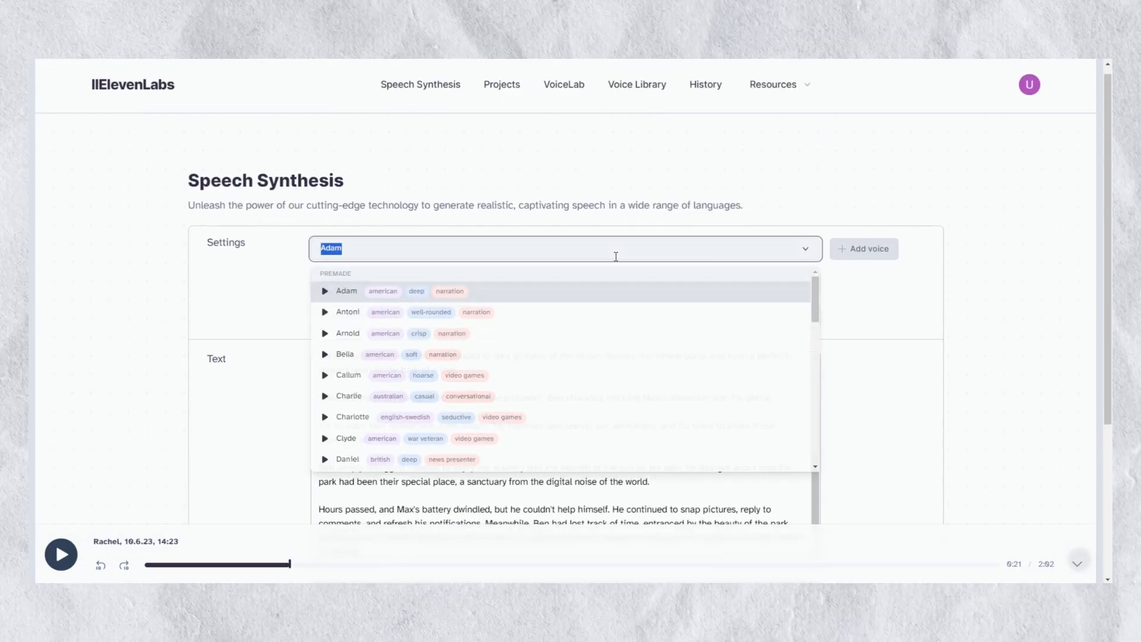
pyautogui.click(325, 294)
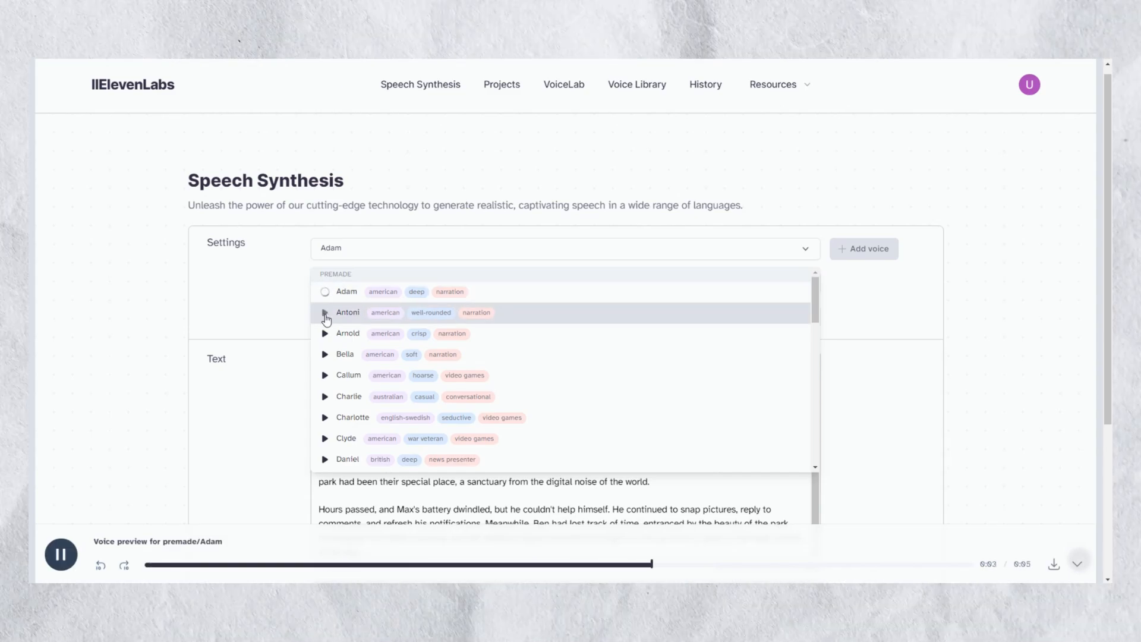
pyautogui.click(574, 266)
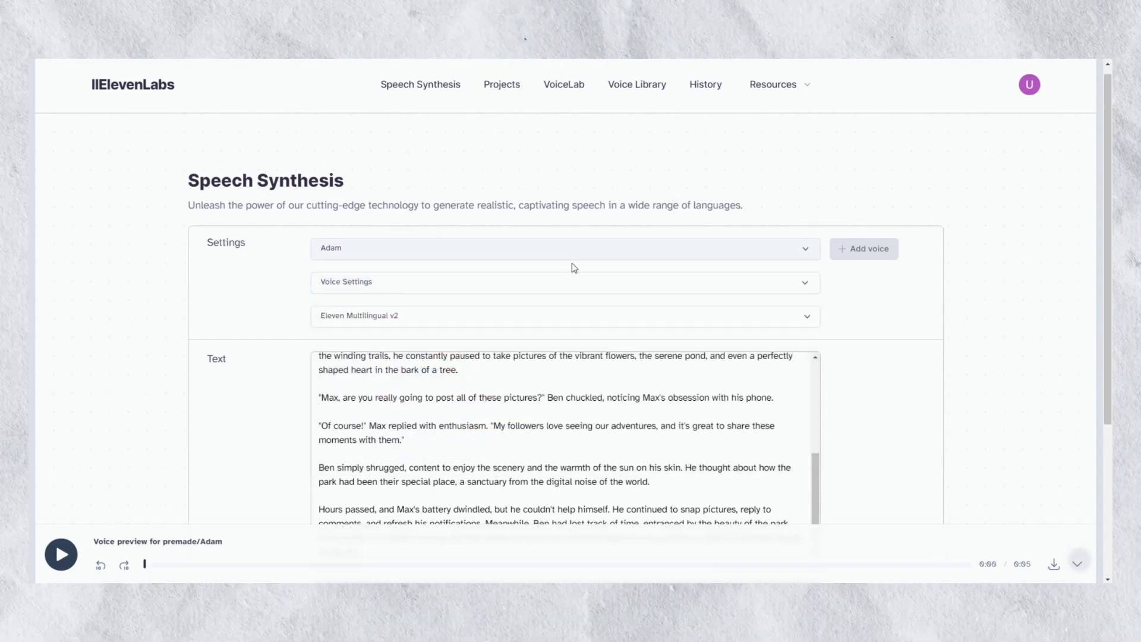
pyautogui.click(597, 280)
pyautogui.click(702, 286)
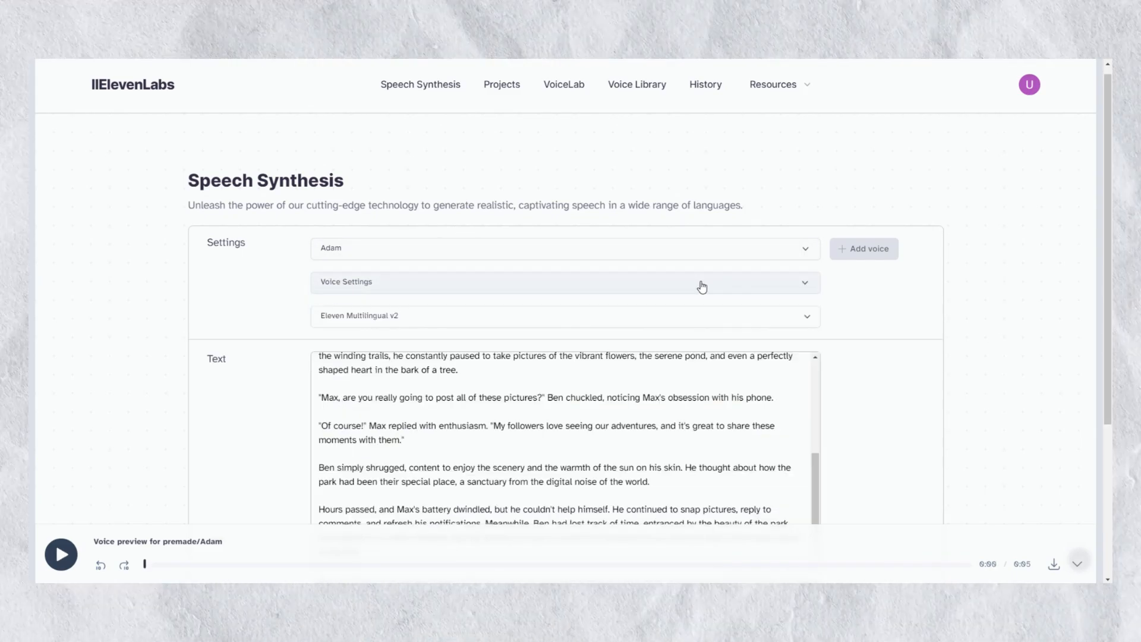
# Generate the narration audio from the story text with the Adam voice and Eleven Multilingual v2
pyautogui.scroll(-2, 868, 285)
pyautogui.click(555, 486)
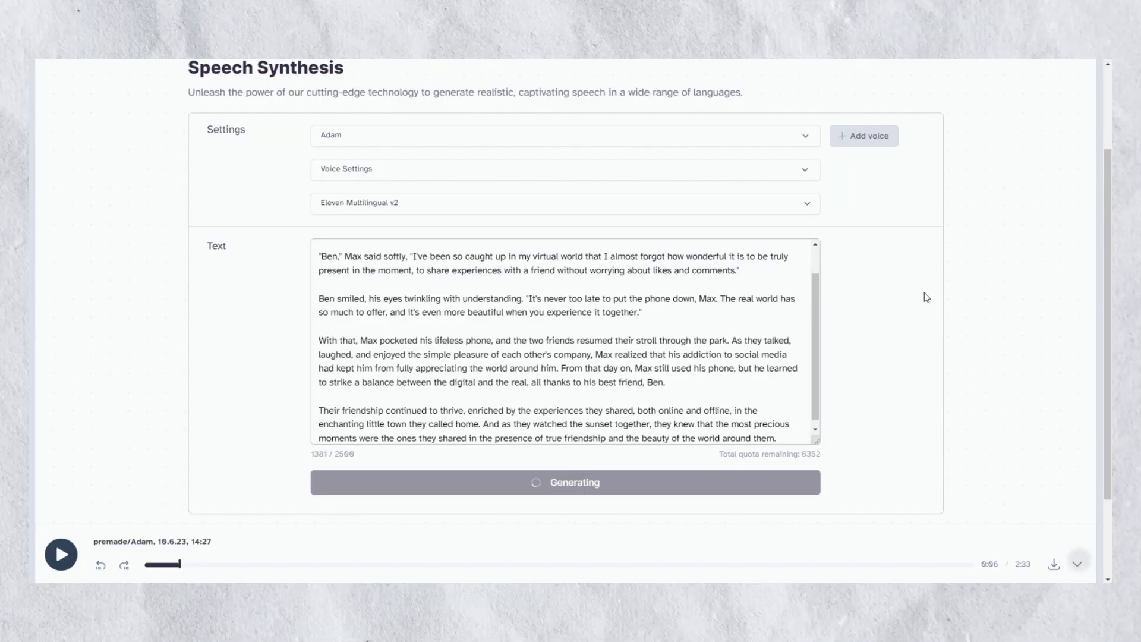
pyautogui.scroll(2, 468, 373)
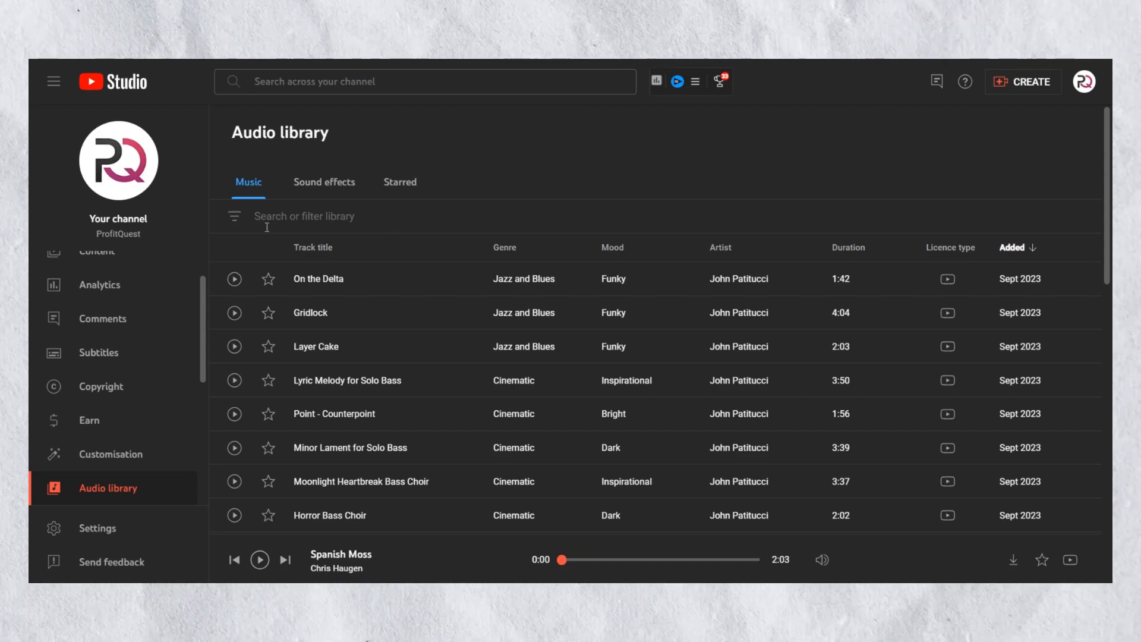
# Switch to the YouTube Studio audio library and filter the music tracks by mood
pyautogui.click(315, 323)
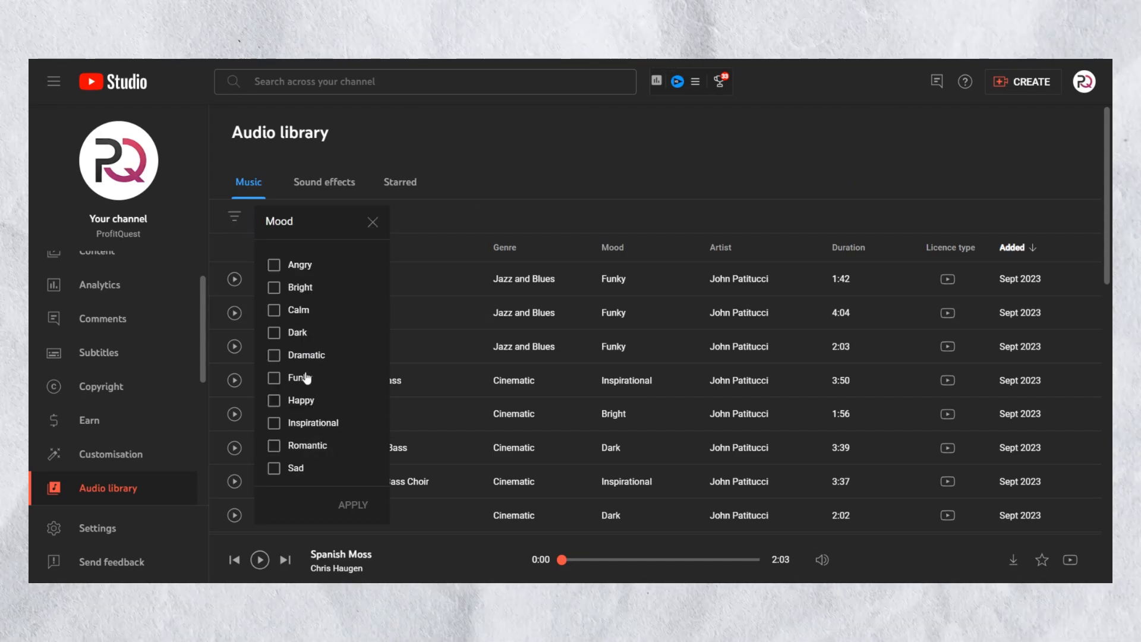
pyautogui.click(349, 503)
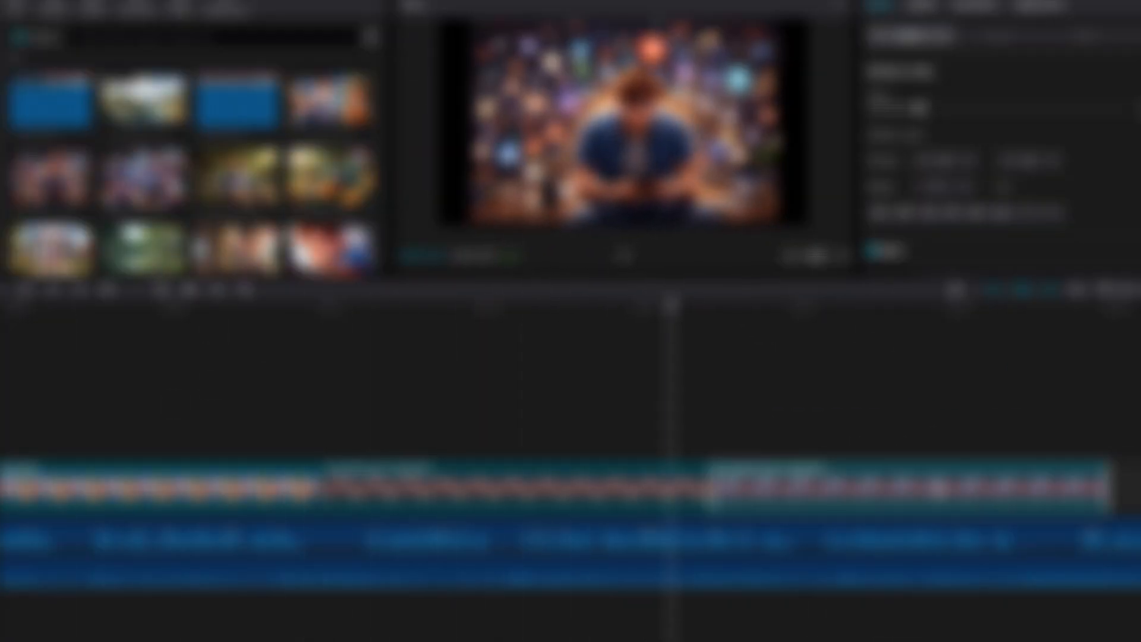
pyautogui.moveTo(772, 487); pyautogui.dragTo(805, 438)
pyautogui.moveTo(311, 487)
pyautogui.mouseDown()
pyautogui.moveTo(619, 437)
pyautogui.moveTo(890, 438)
pyautogui.mouseUp()
pyautogui.click(586, 357)
pyautogui.scroll(-1, 196, 179)
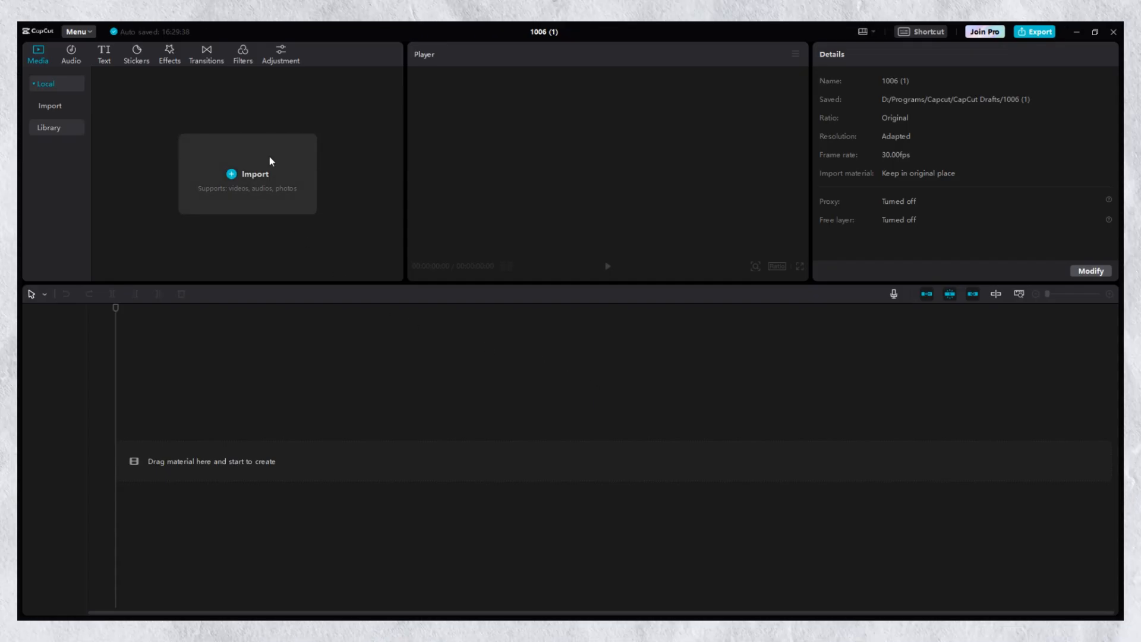
# Switch to CapCut and import all the animation clips, both narration files and the Spanish Moss track from New folder (2)
pyautogui.click(270, 162)
pyautogui.doubleClick(458, 109)
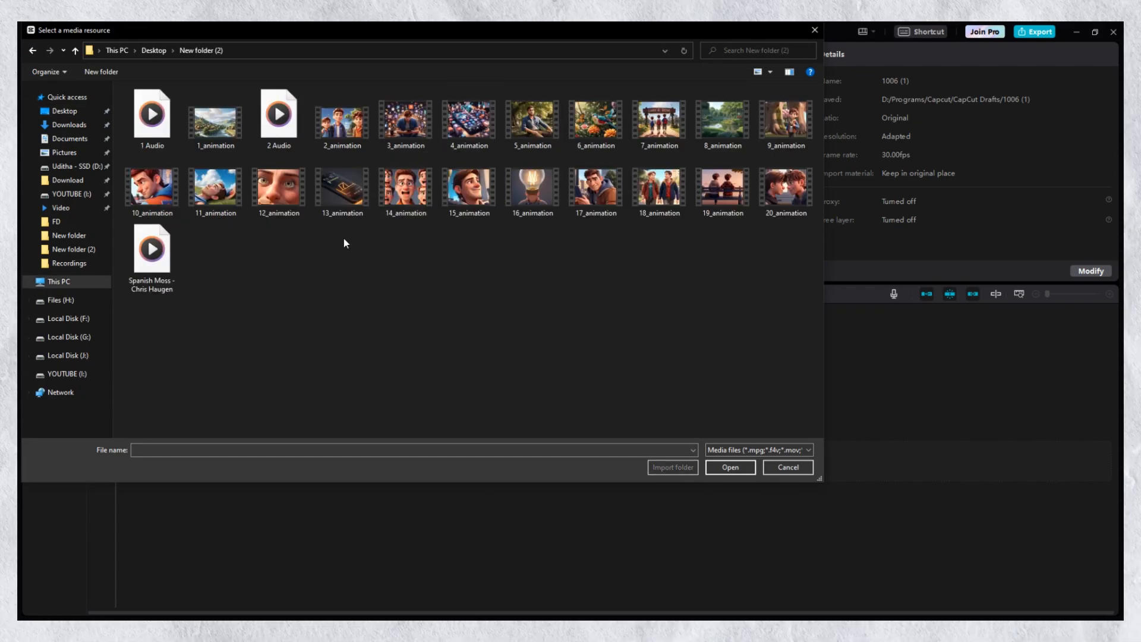
pyautogui.hotkey('ctrl', 'a')
pyautogui.click(720, 464)
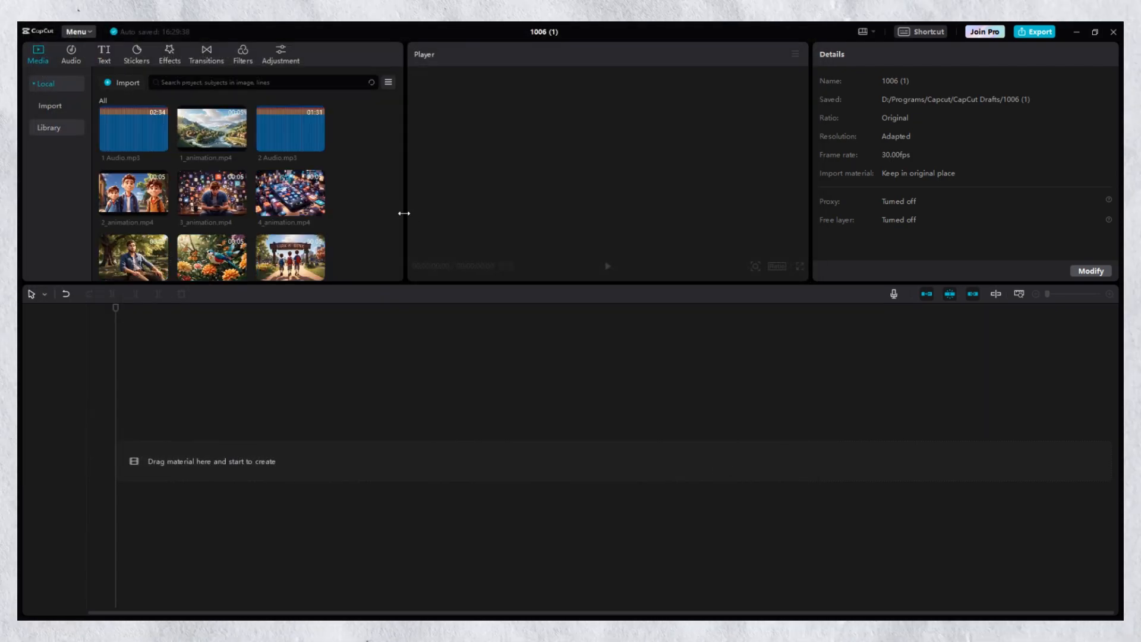
# Widen the media area and place 1_animation.mp4, 1 Audio.mp3 and the Spanish Moss music on separate tracks at the timeline's start
pyautogui.moveTo(402, 211); pyautogui.dragTo(420, 219)
pyautogui.moveTo(214, 177); pyautogui.dragTo(122, 439)
pyautogui.moveTo(152, 310); pyautogui.dragTo(127, 455)
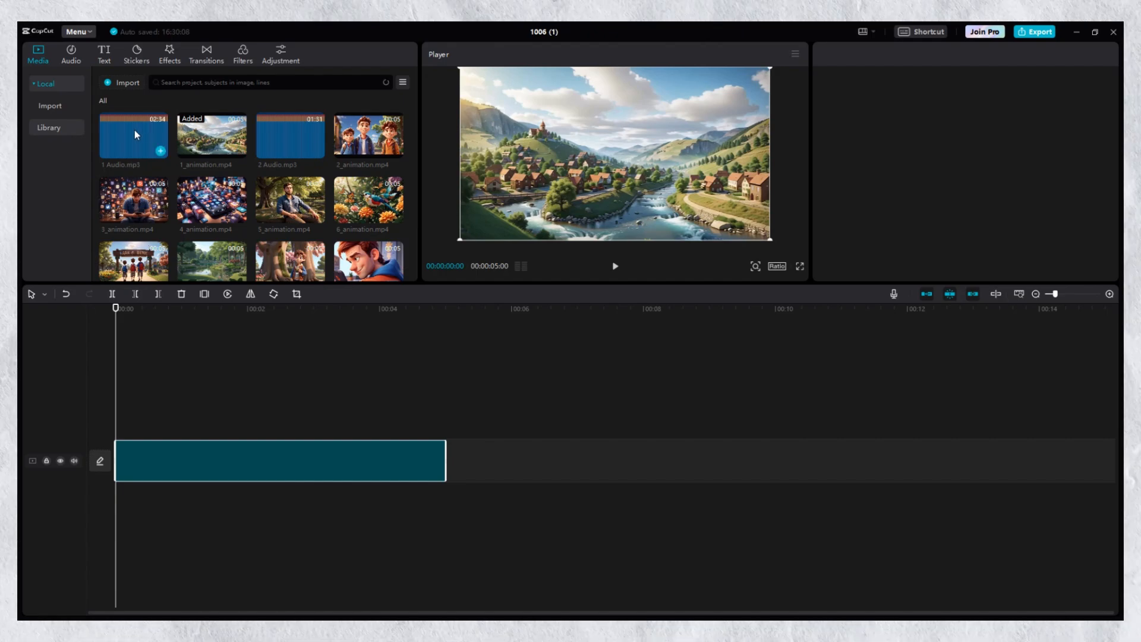
pyautogui.moveTo(137, 135); pyautogui.dragTo(132, 501)
pyautogui.scroll(-4, 273, 128)
pyautogui.moveTo(260, 239); pyautogui.dragTo(136, 529)
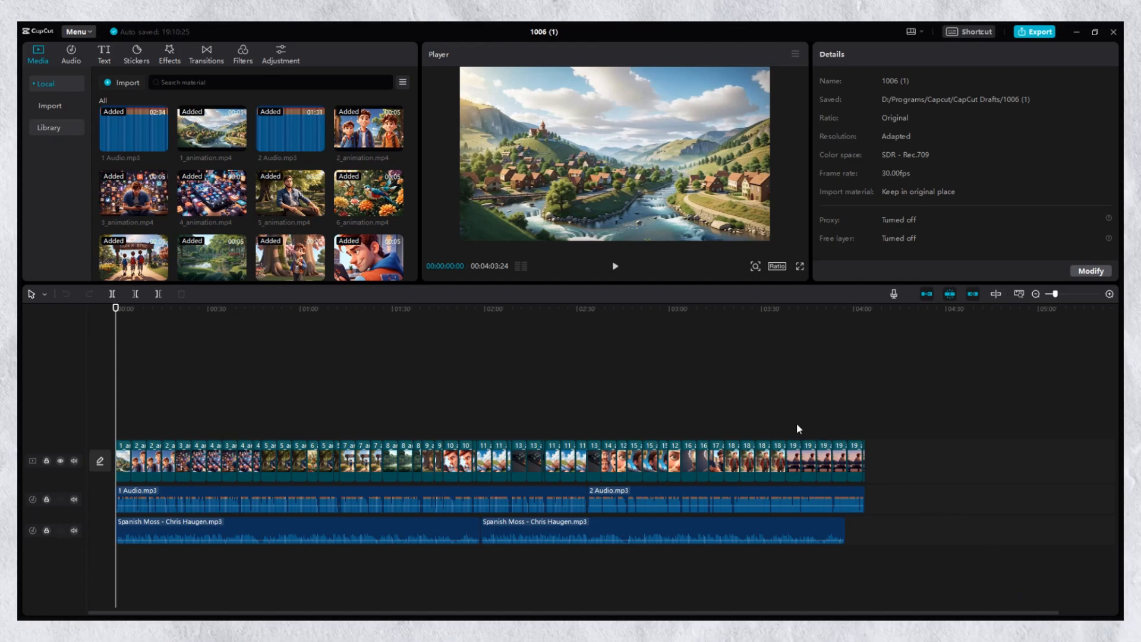
# Preview the assembled video and generate English auto captions from its narration
pyautogui.click(615, 268)
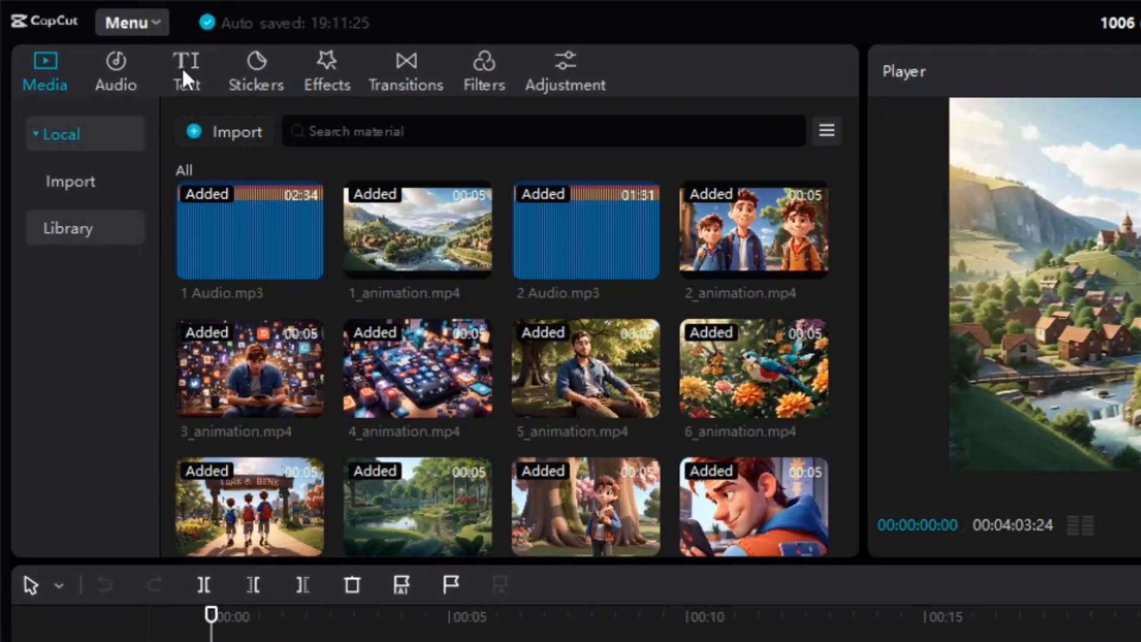
pyautogui.click(181, 67)
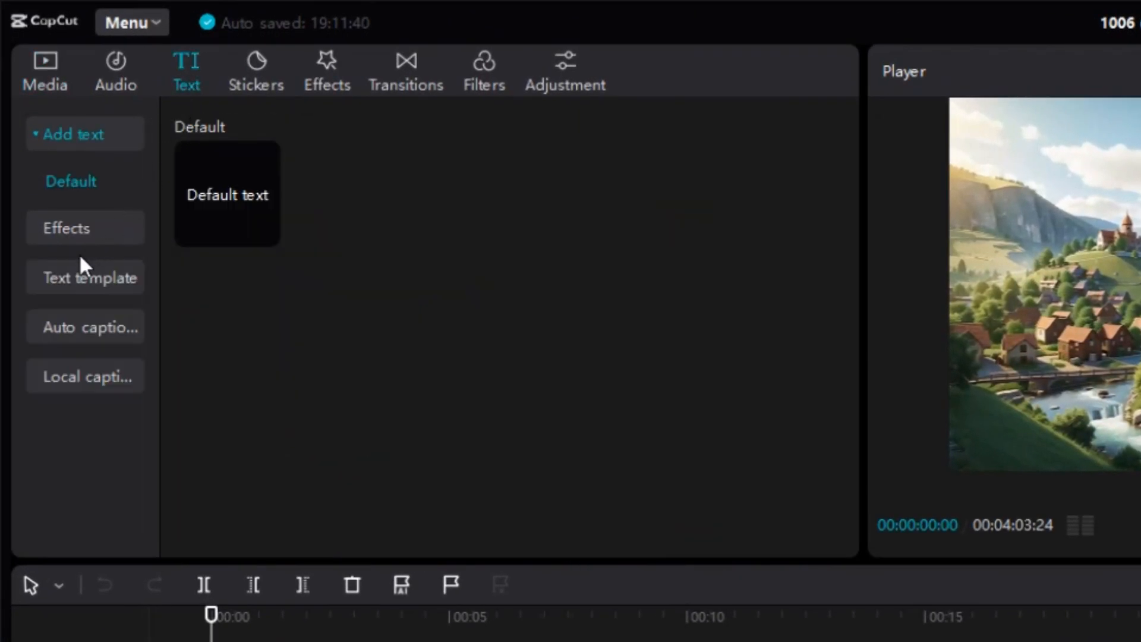
pyautogui.click(75, 328)
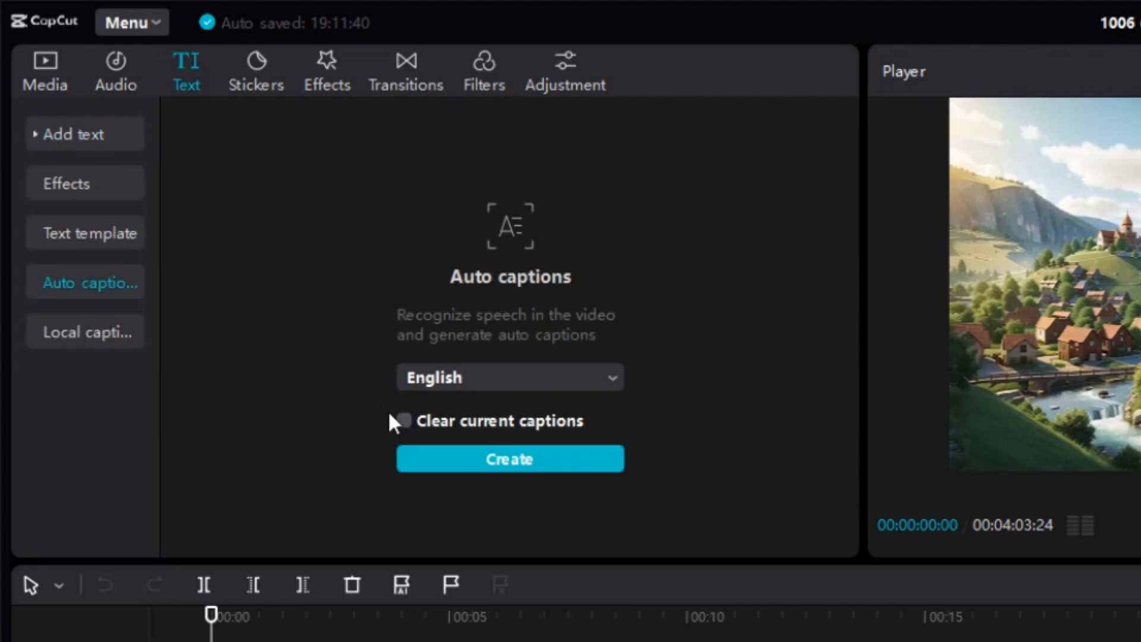
pyautogui.click(466, 455)
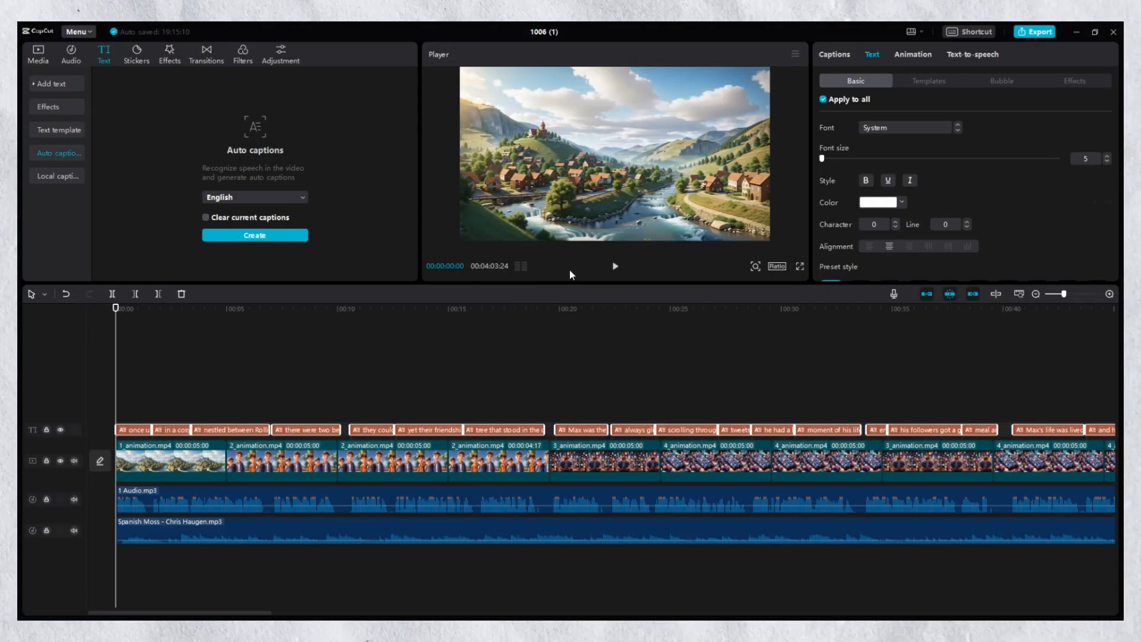
# Play the beginning of the video to check the generated captions in the preview
pyautogui.click(615, 266)
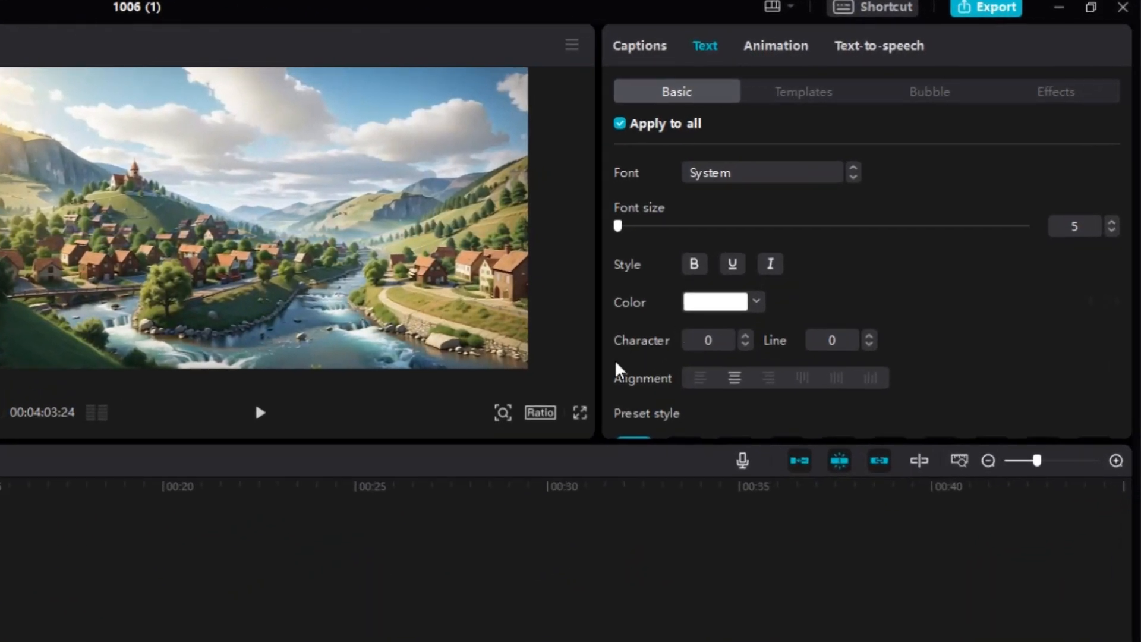
pyautogui.press('space')
pyautogui.press('space')
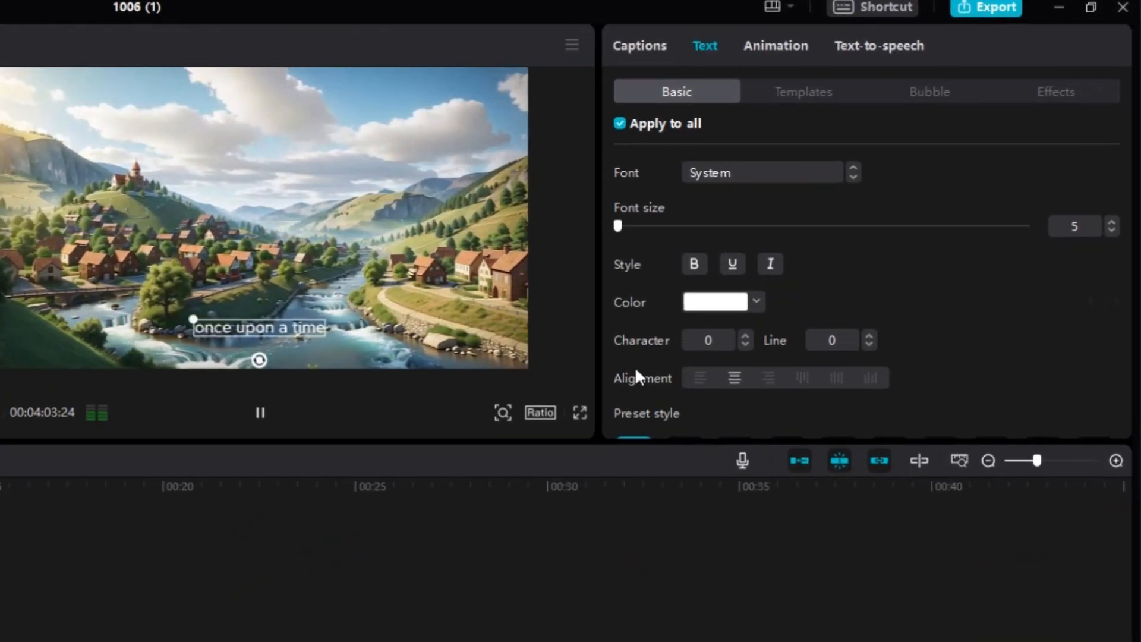
# Try out a different text colour for all captions, settling on a near-white shade
pyautogui.click(756, 301)
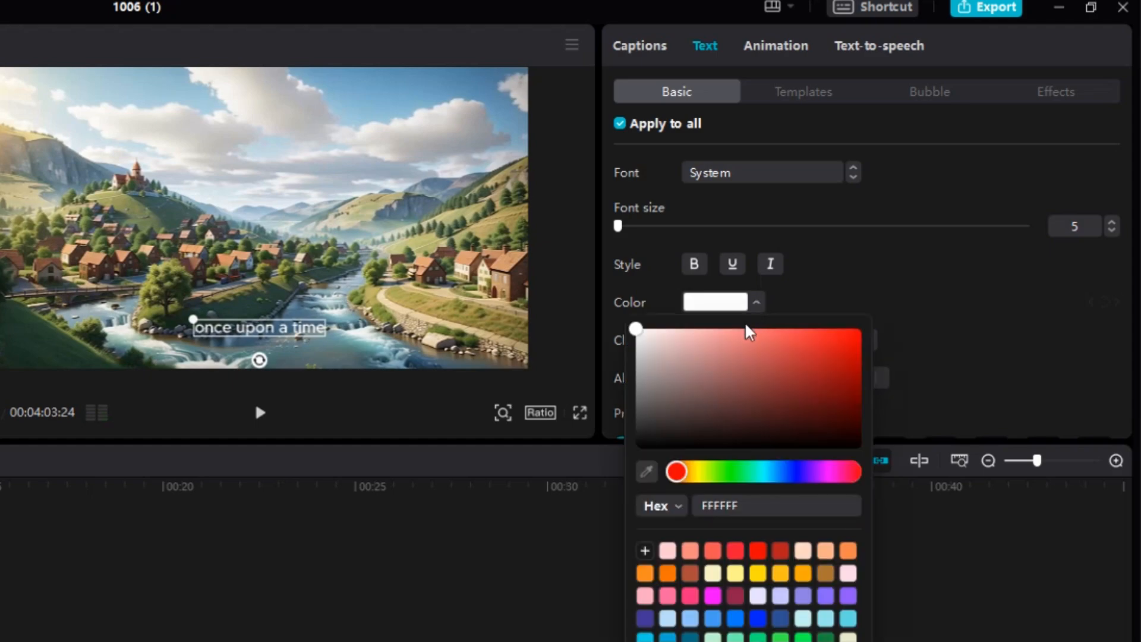
pyautogui.moveTo(782, 351); pyautogui.dragTo(637, 328)
pyautogui.click(848, 273)
# Apply the preset style with black text on a yellow background to all captions and play the result
pyautogui.scroll(-3, 707, 331)
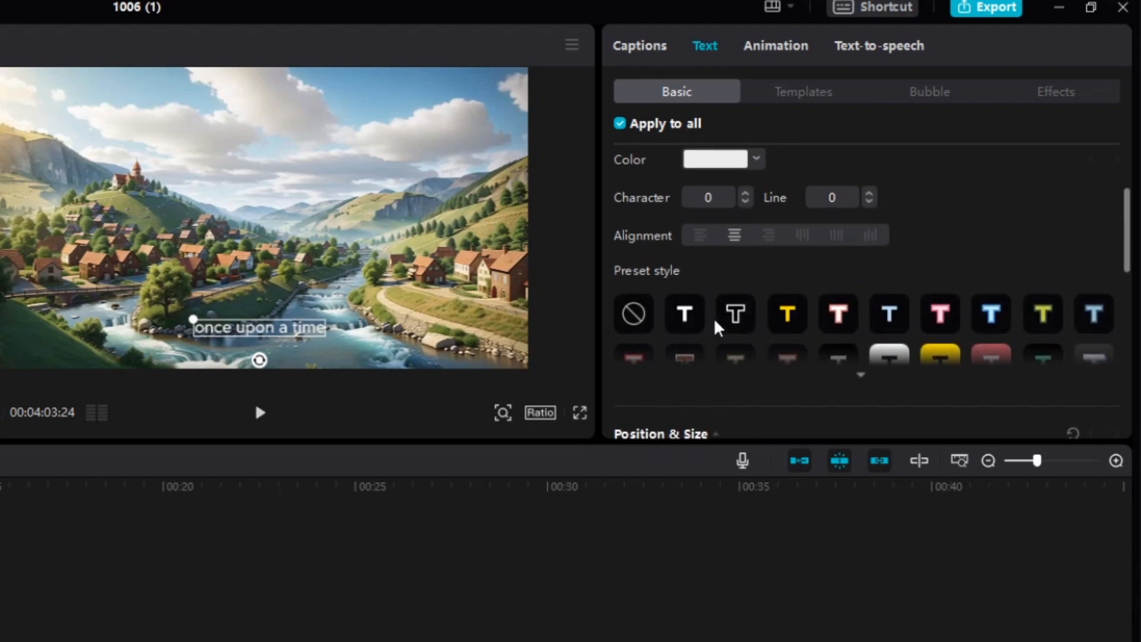
pyautogui.moveTo(877, 351)
pyautogui.scroll(-2, 888, 329)
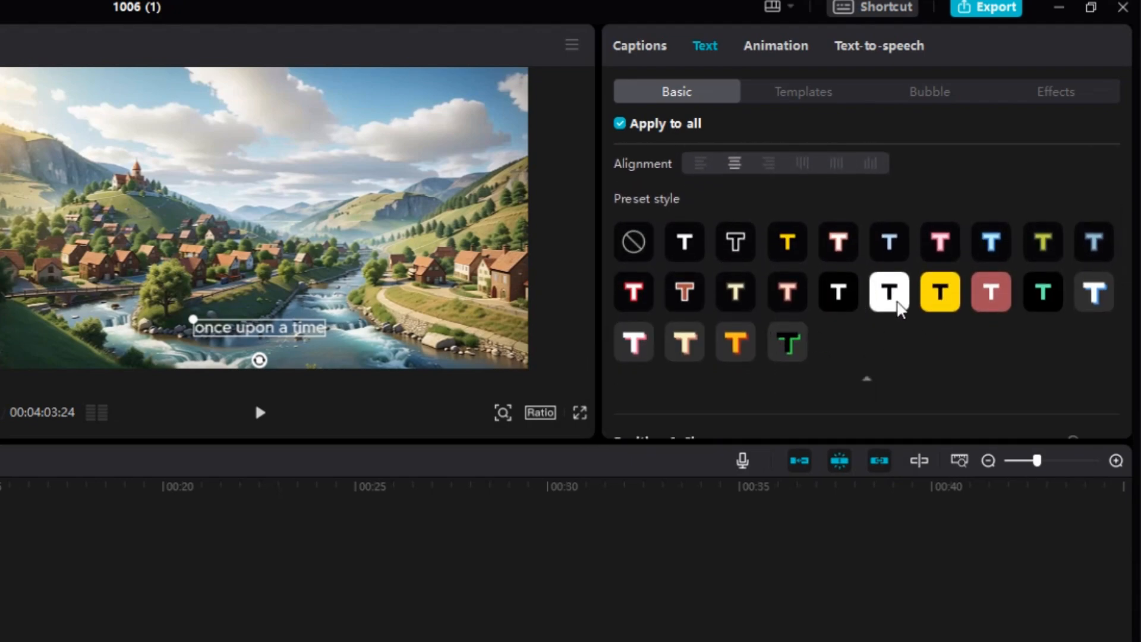
pyautogui.click(891, 294)
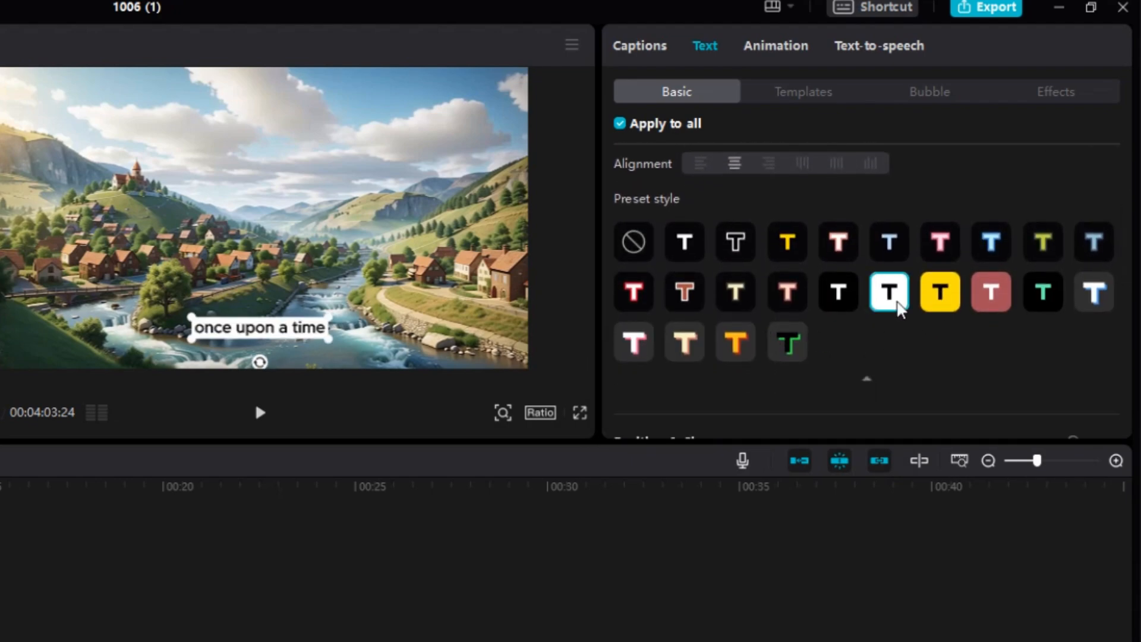
pyautogui.click(940, 294)
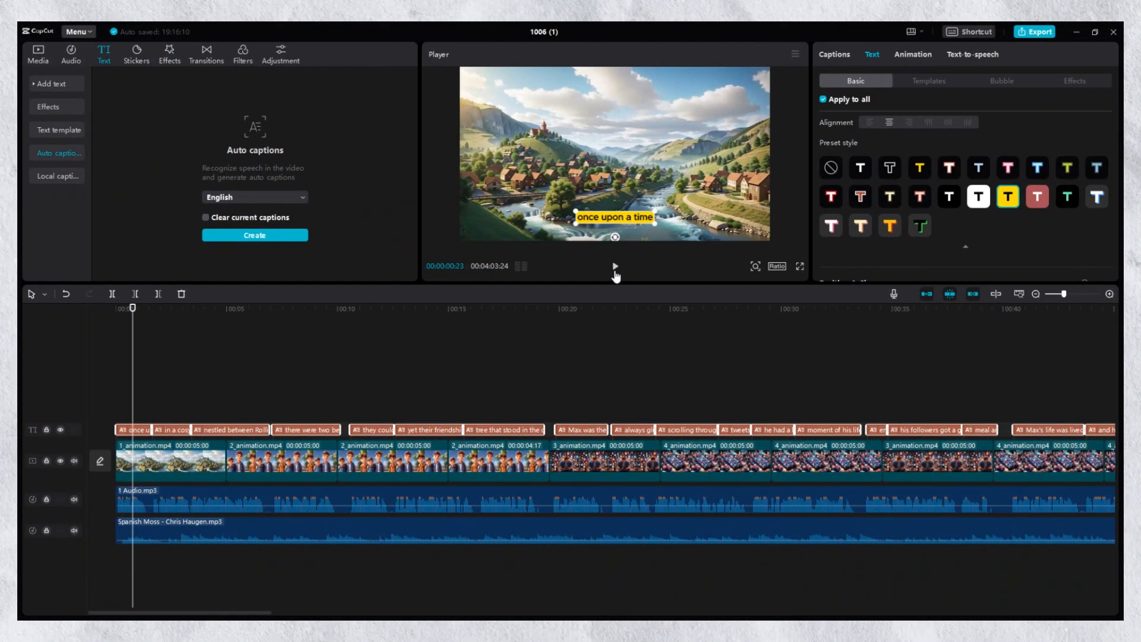
pyautogui.click(615, 267)
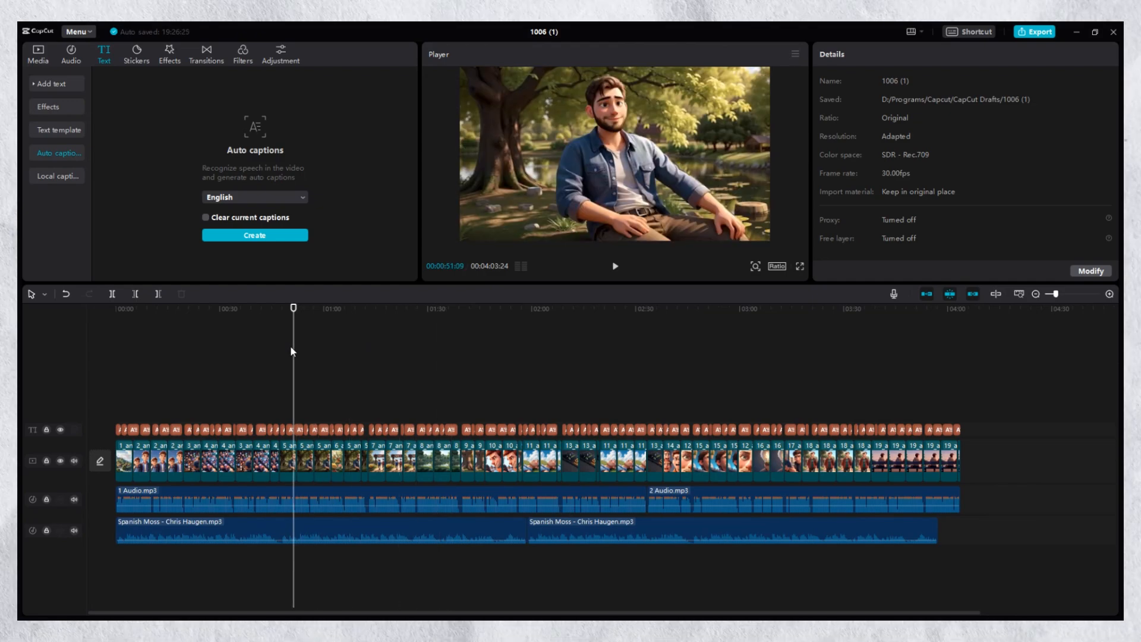
# Export the video under the title New Video at 1080P with the recommended bit rate, H.264, mp4 and 60fps
pyautogui.click(1034, 32)
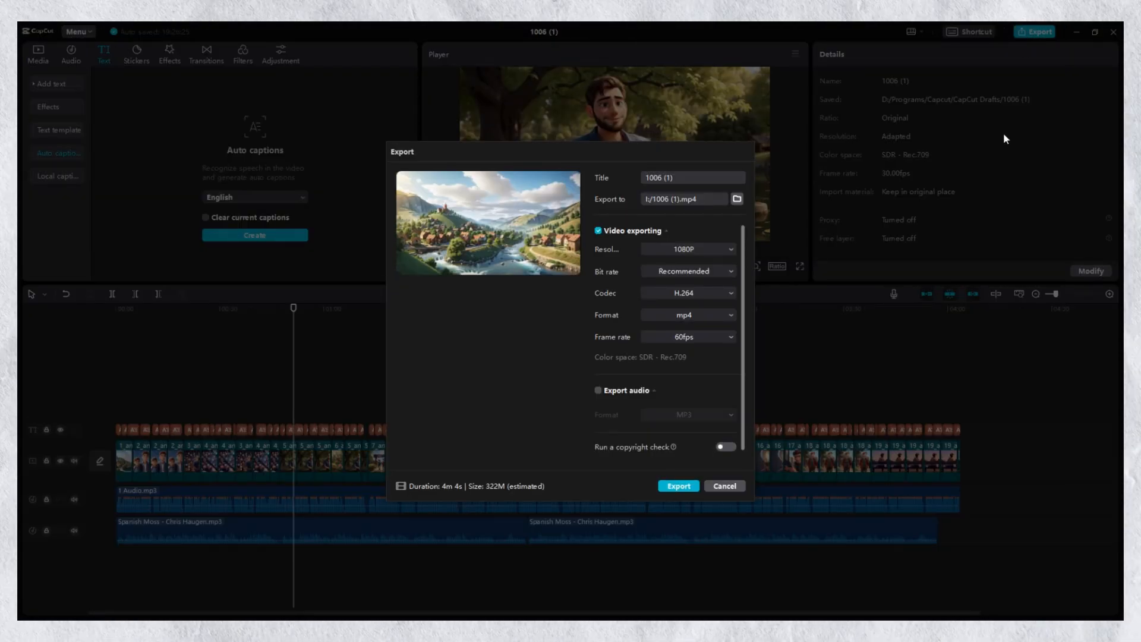
pyautogui.click(703, 248)
pyautogui.click(684, 303)
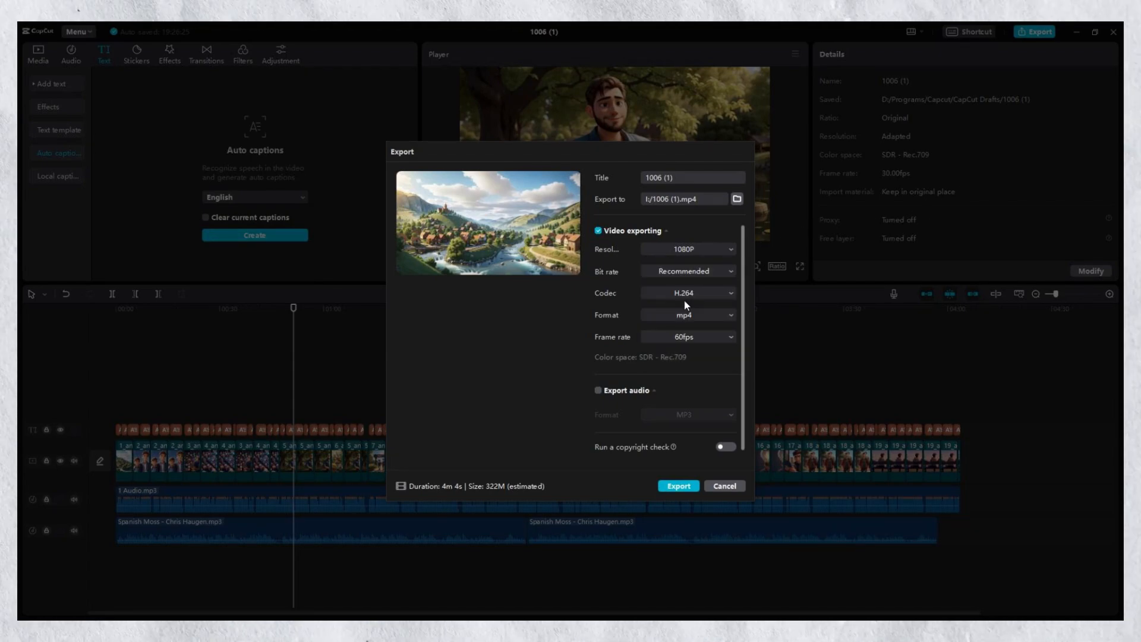
pyautogui.moveTo(684, 177); pyautogui.dragTo(632, 174)
pyautogui.write('New Video')
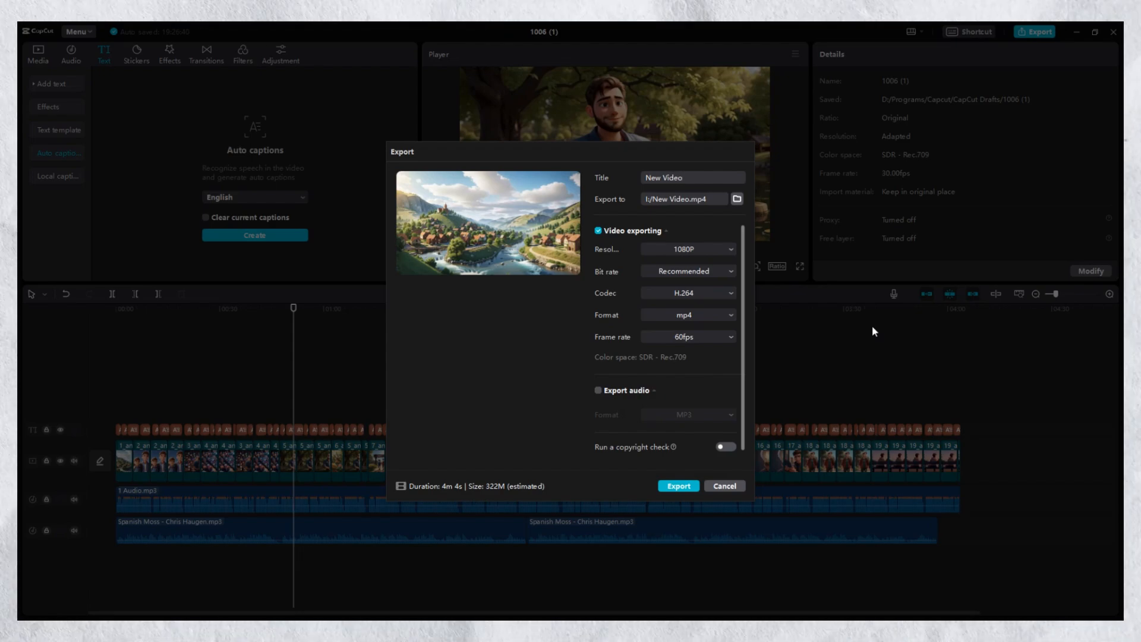
pyautogui.click(682, 484)
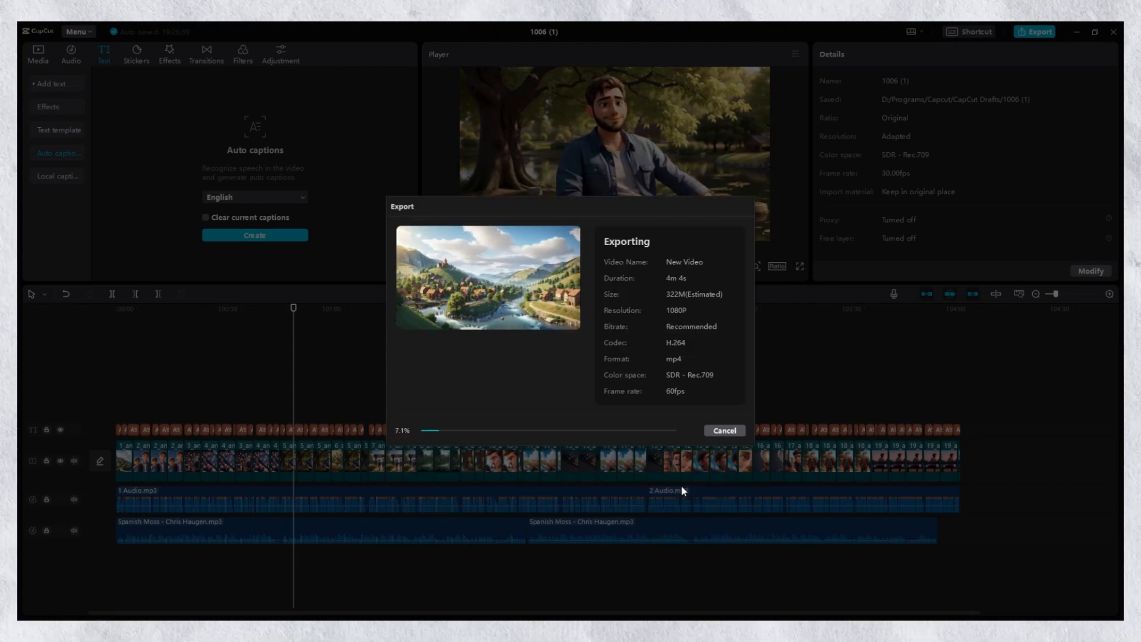